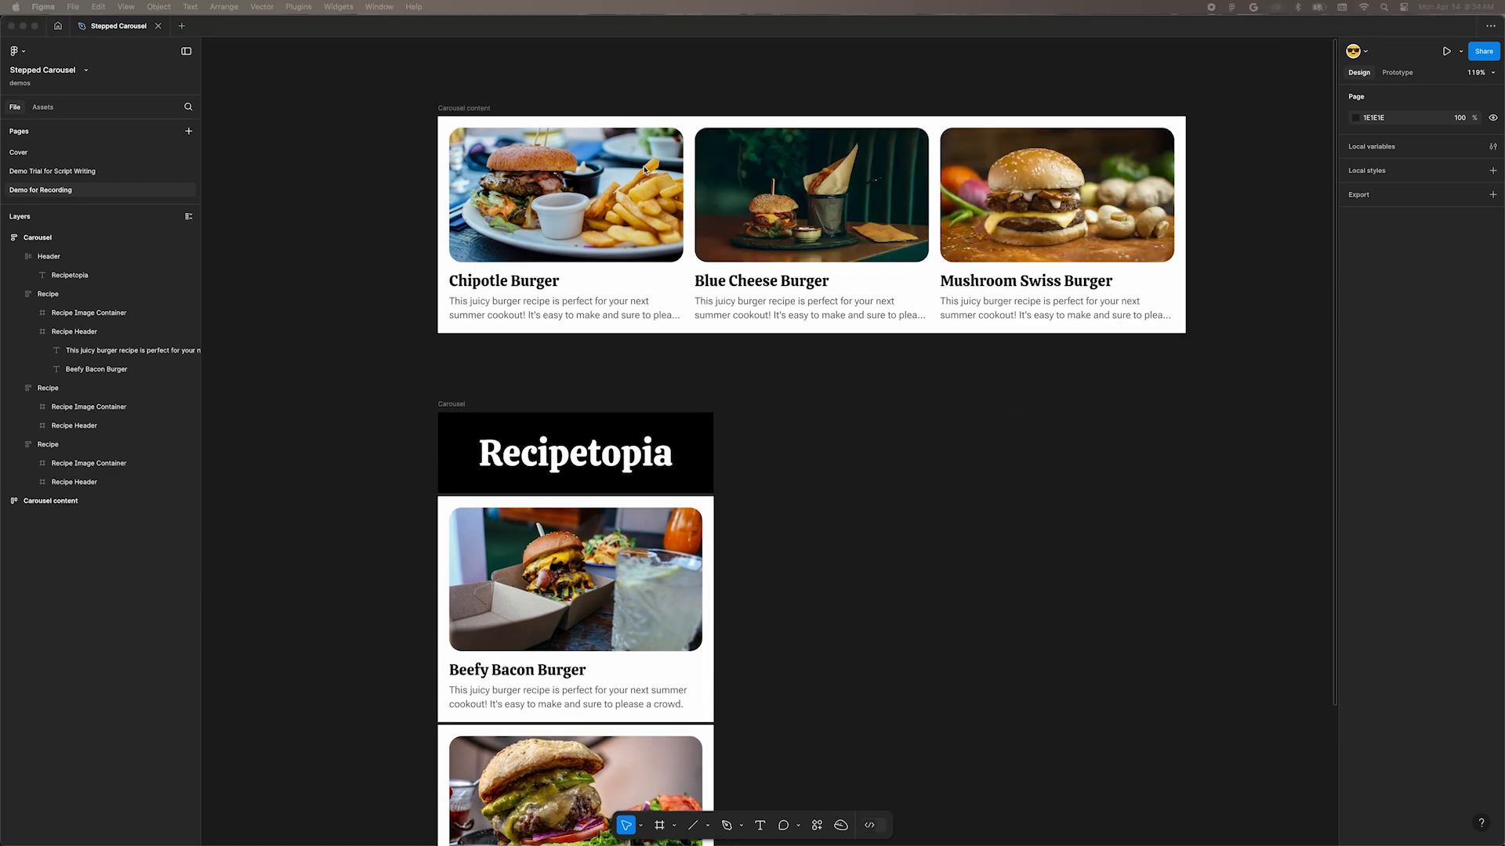
Step: Cut the standalone Carousel content frame holding the three burger cards and paste it inside the Carousel frame
left_click(460, 106)
left_click(460, 105)
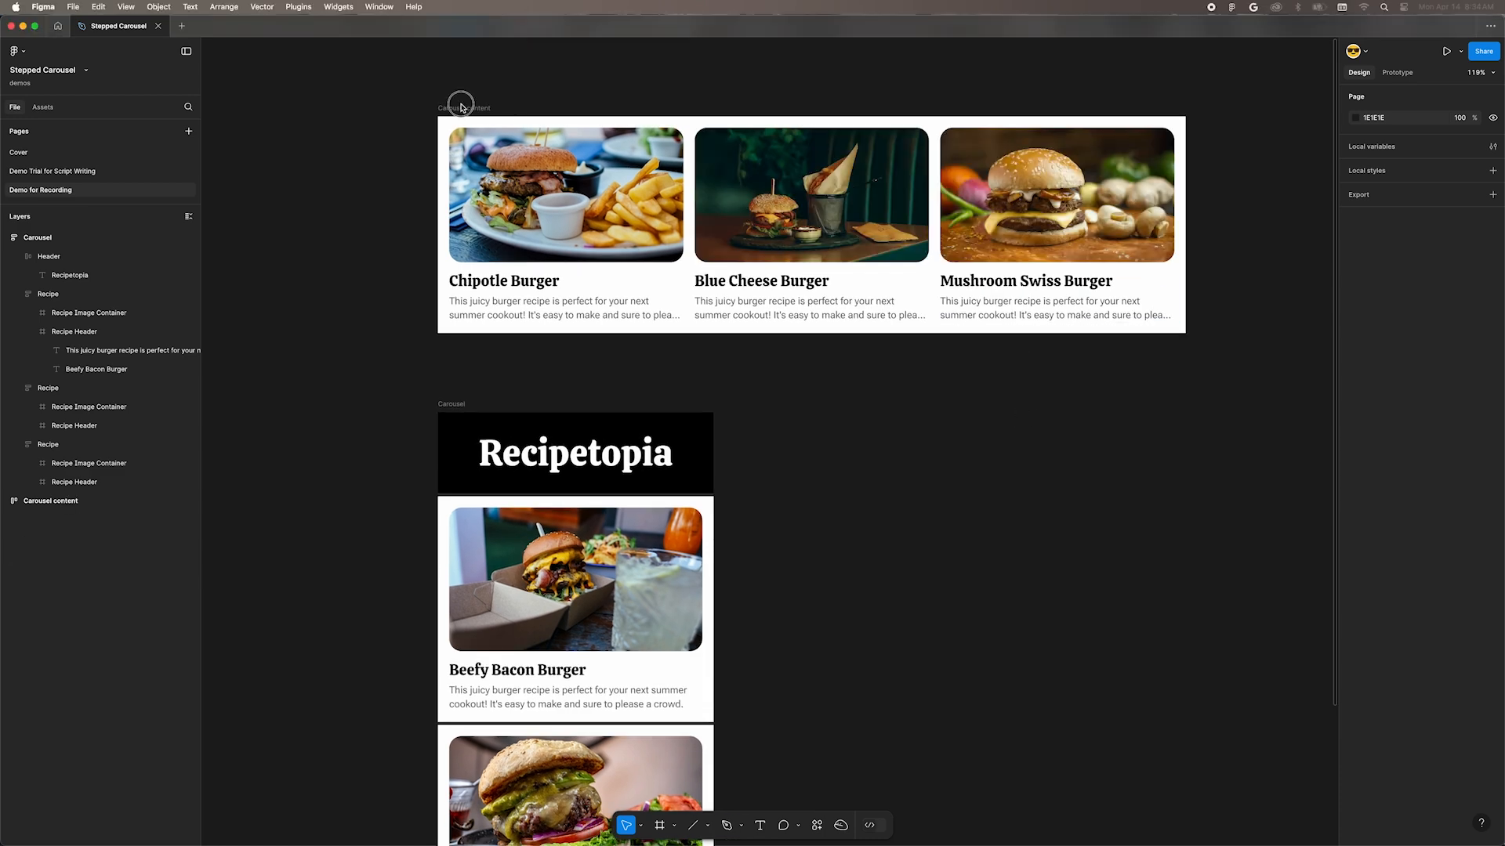
key("super+x")
scroll(992, 323, "down", 3)
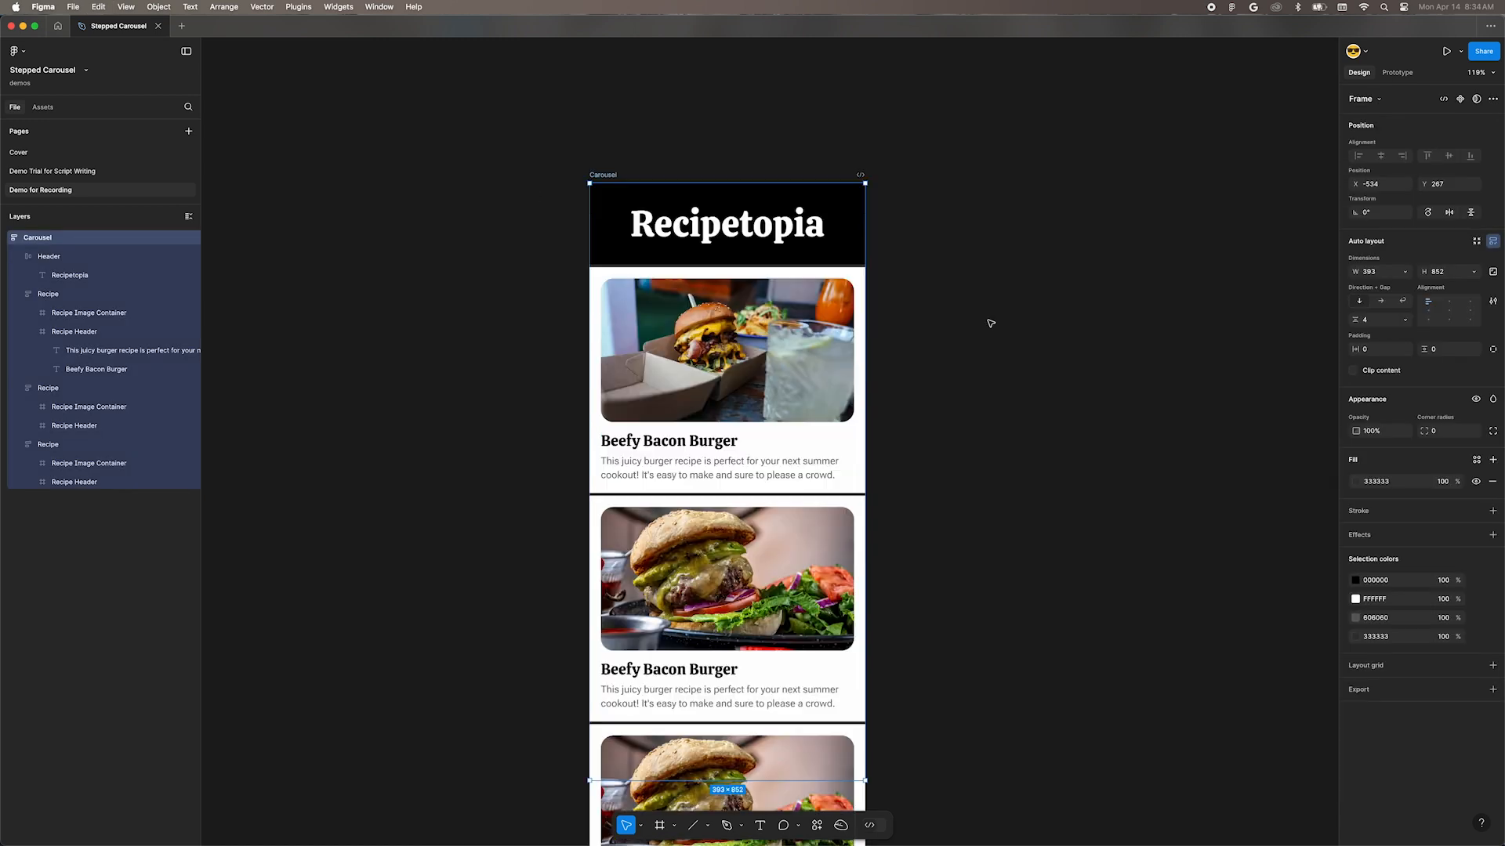
key("super+v")
scroll(972, 329, "down", 3)
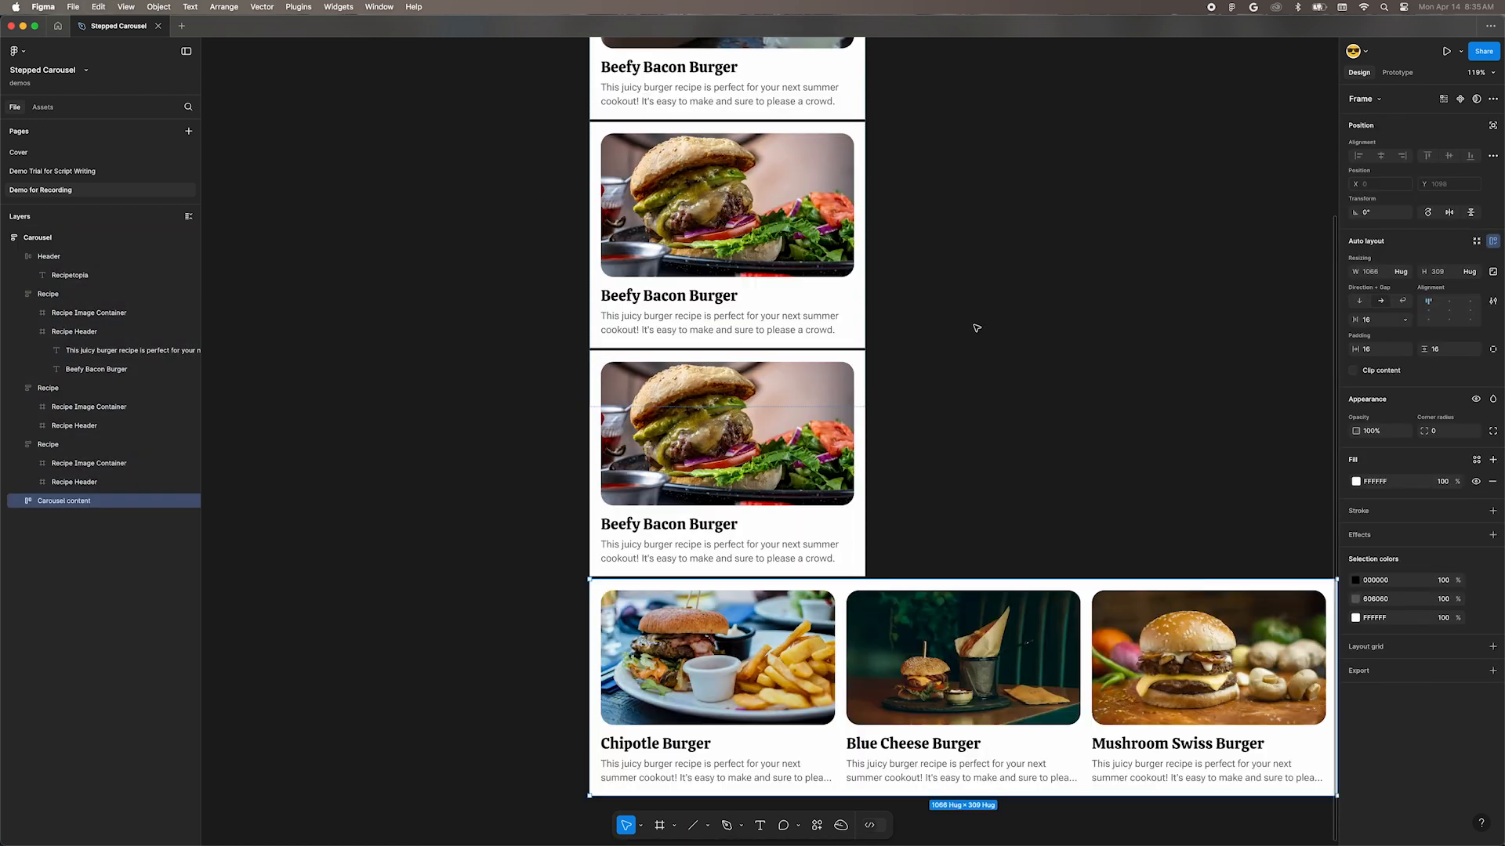
Step: Move the pasted Carousel content up two places so it sits directly below the first Beefy Bacon Burger recipe
key("Up")
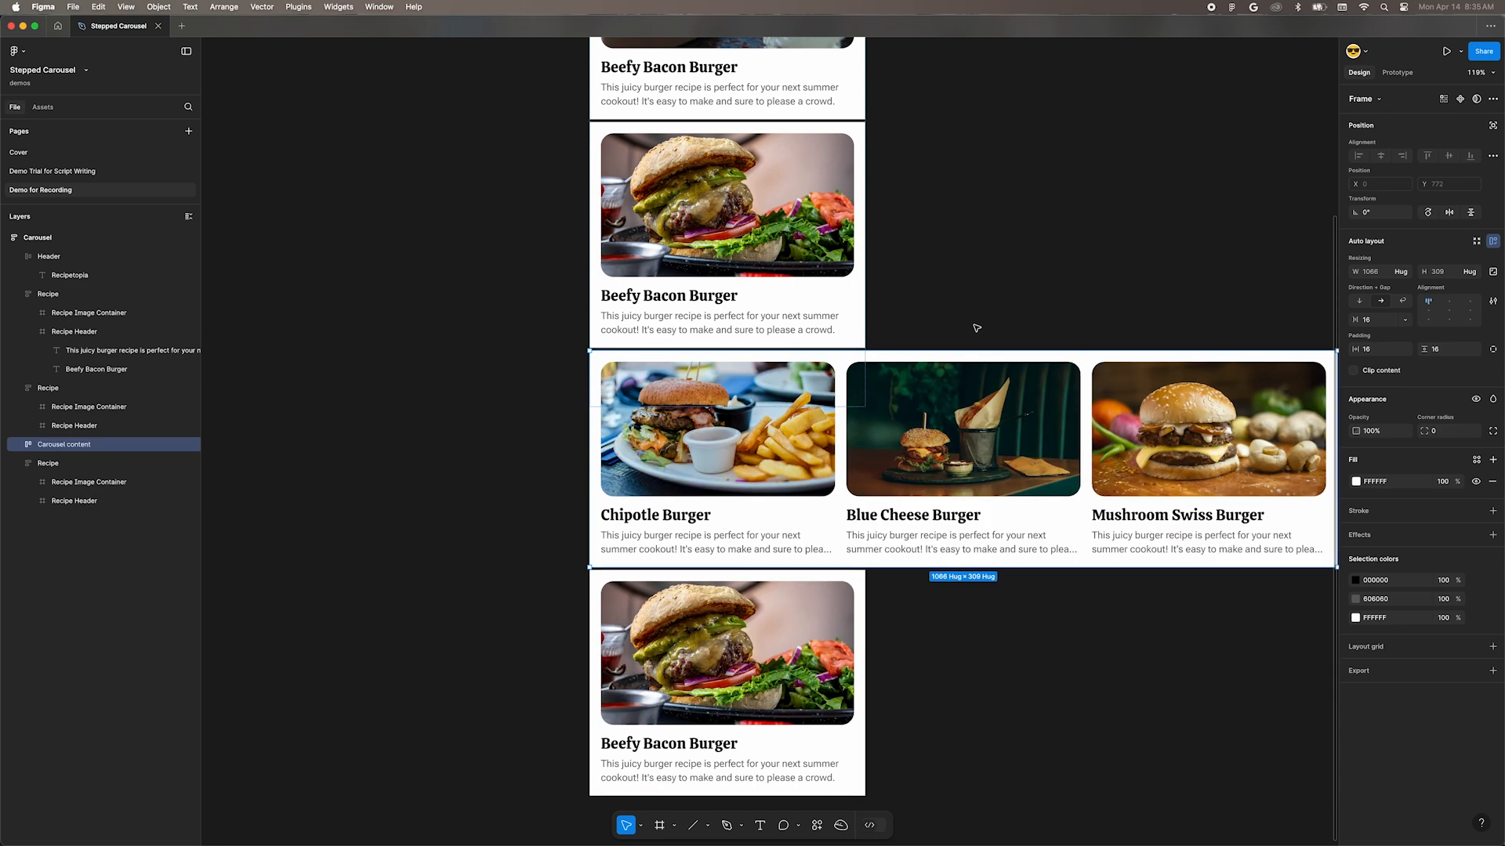
scroll(975, 328, "up", 3)
key("Up")
scroll(973, 326, "up", 2)
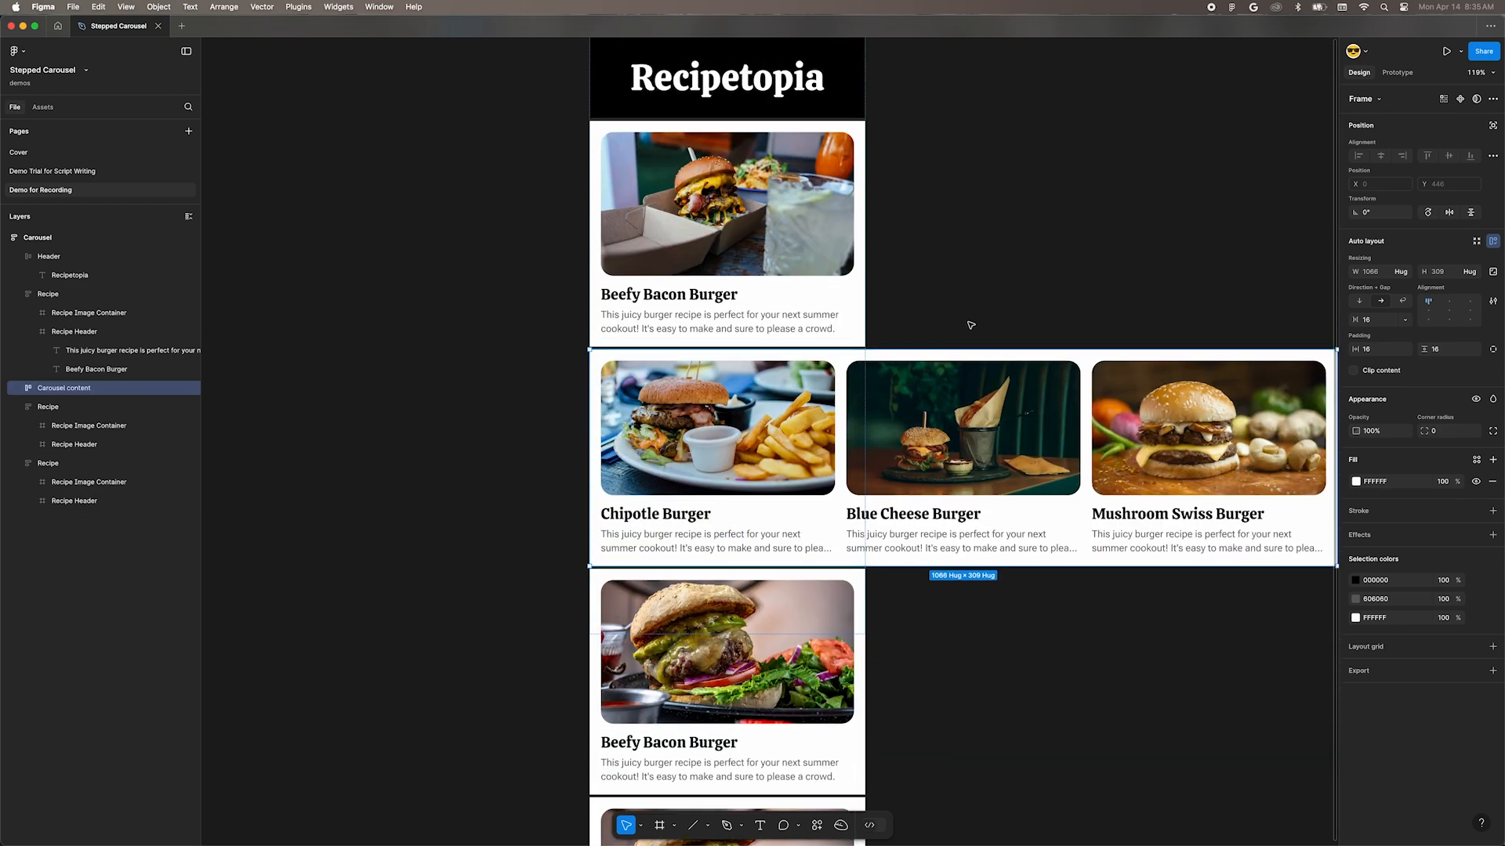
Step: Enable Clip content on the parent Carousel frame
scroll(970, 324, "down", 2)
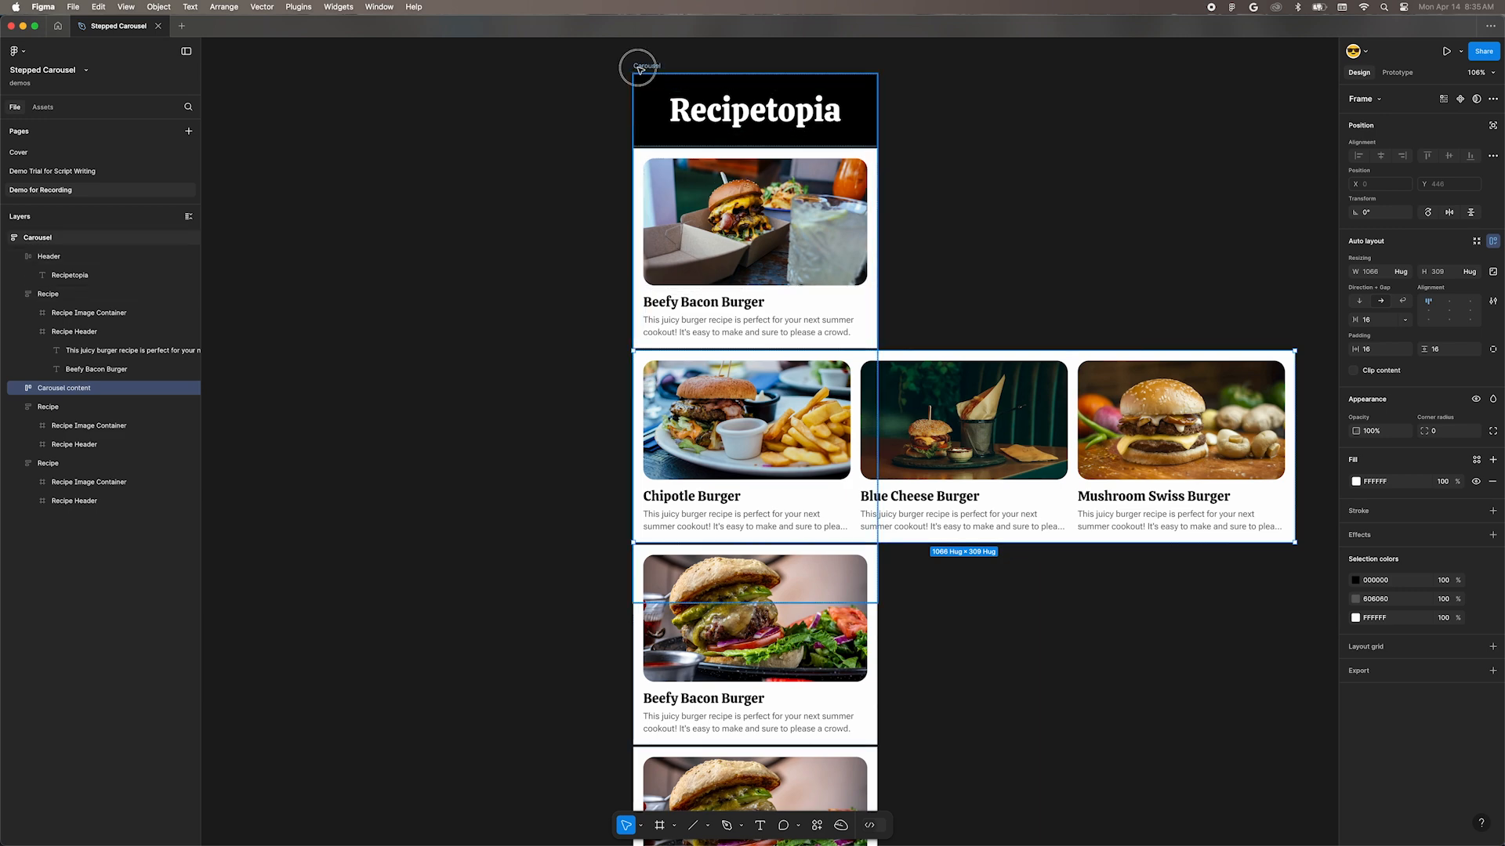
left_click(666, 67)
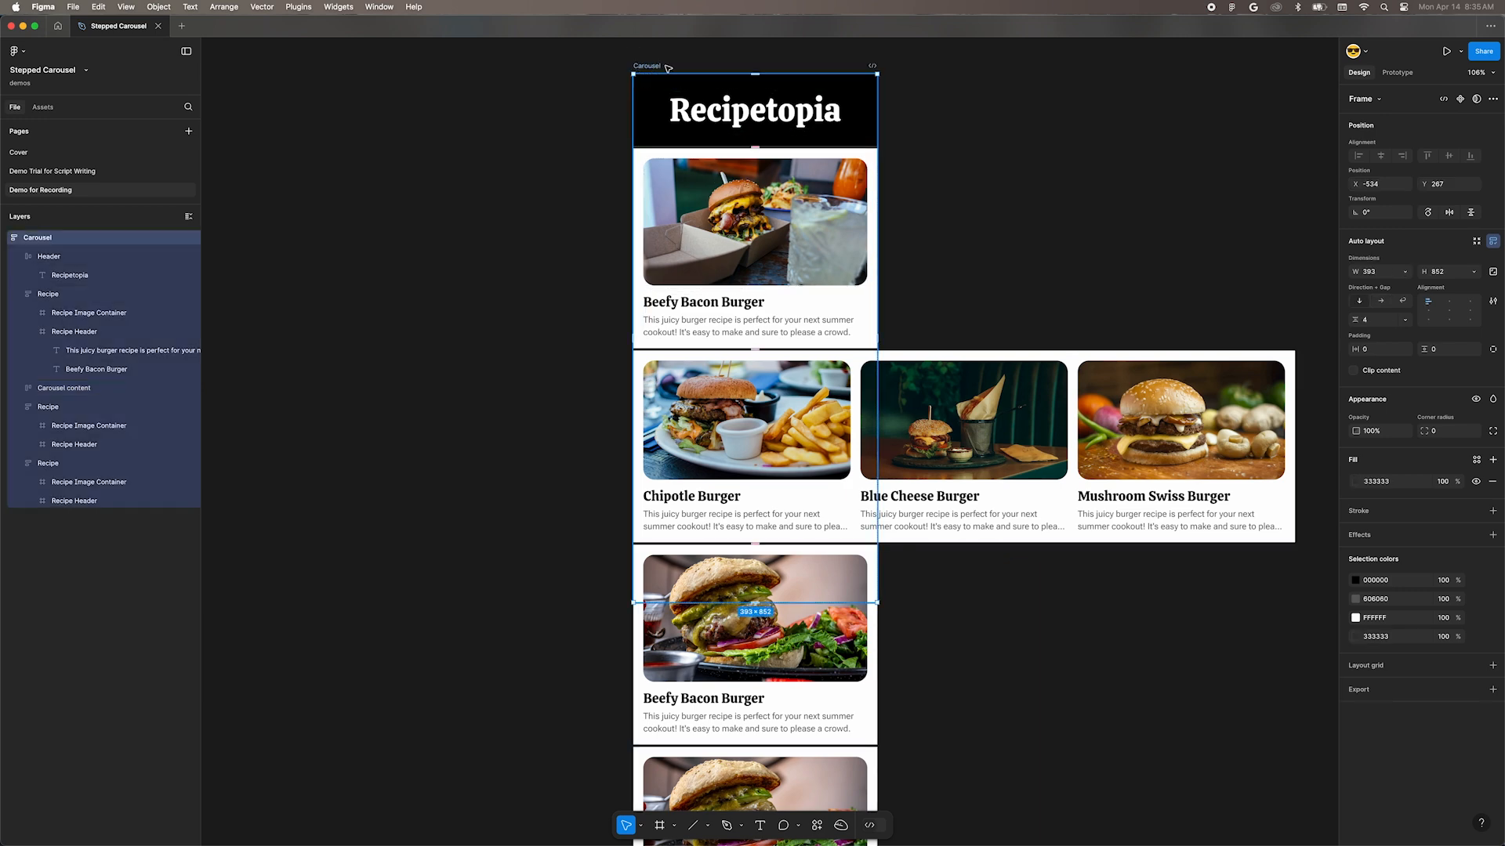
left_click(1379, 372)
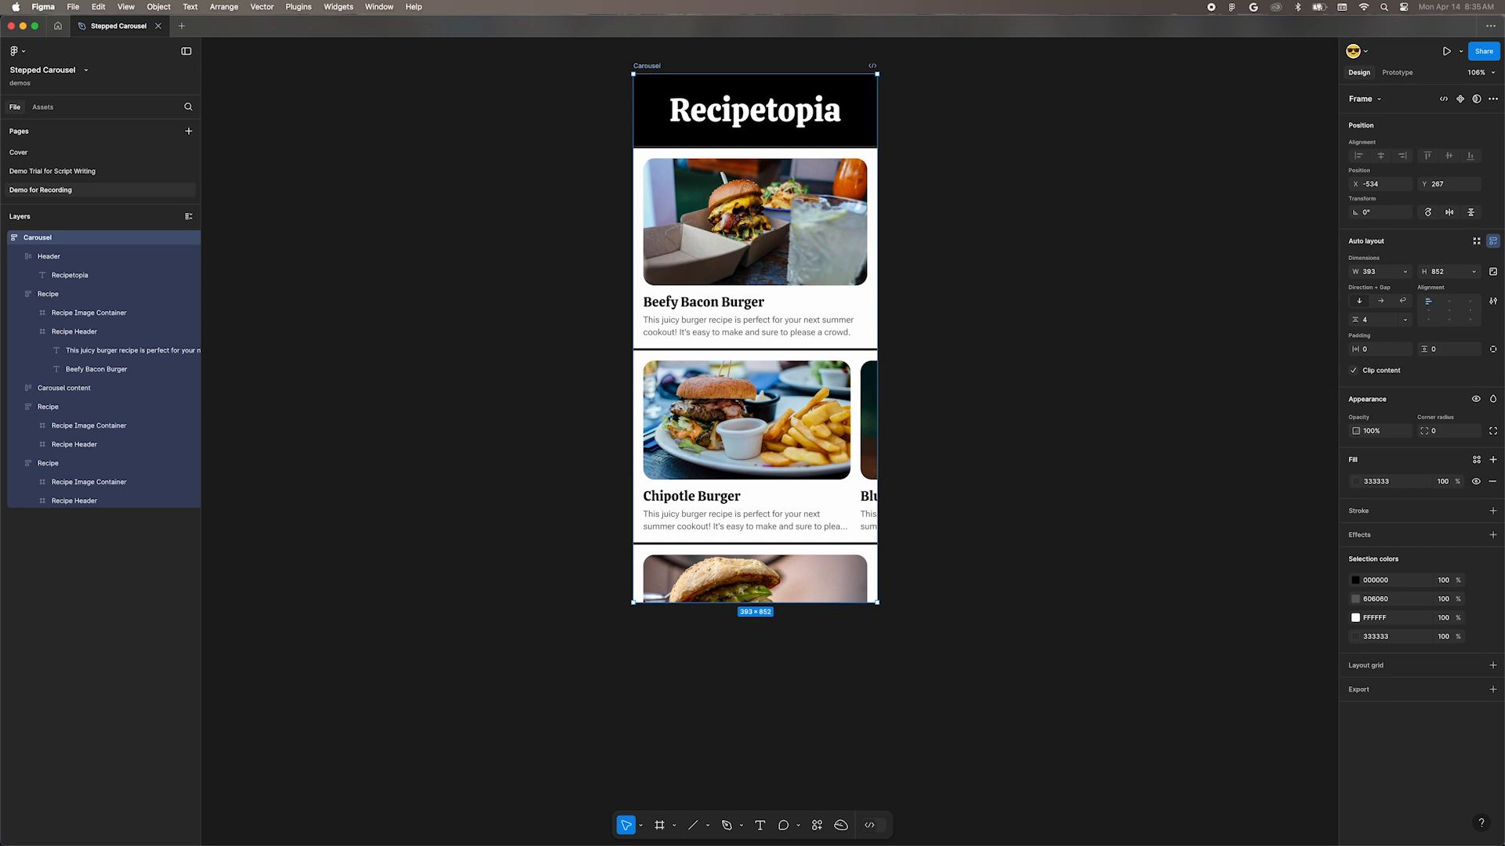
Step: Change the nested Carousel content frame from hug to a width of 393, matching its parent frame
scroll(747, 464, "up", 1)
left_click(747, 464)
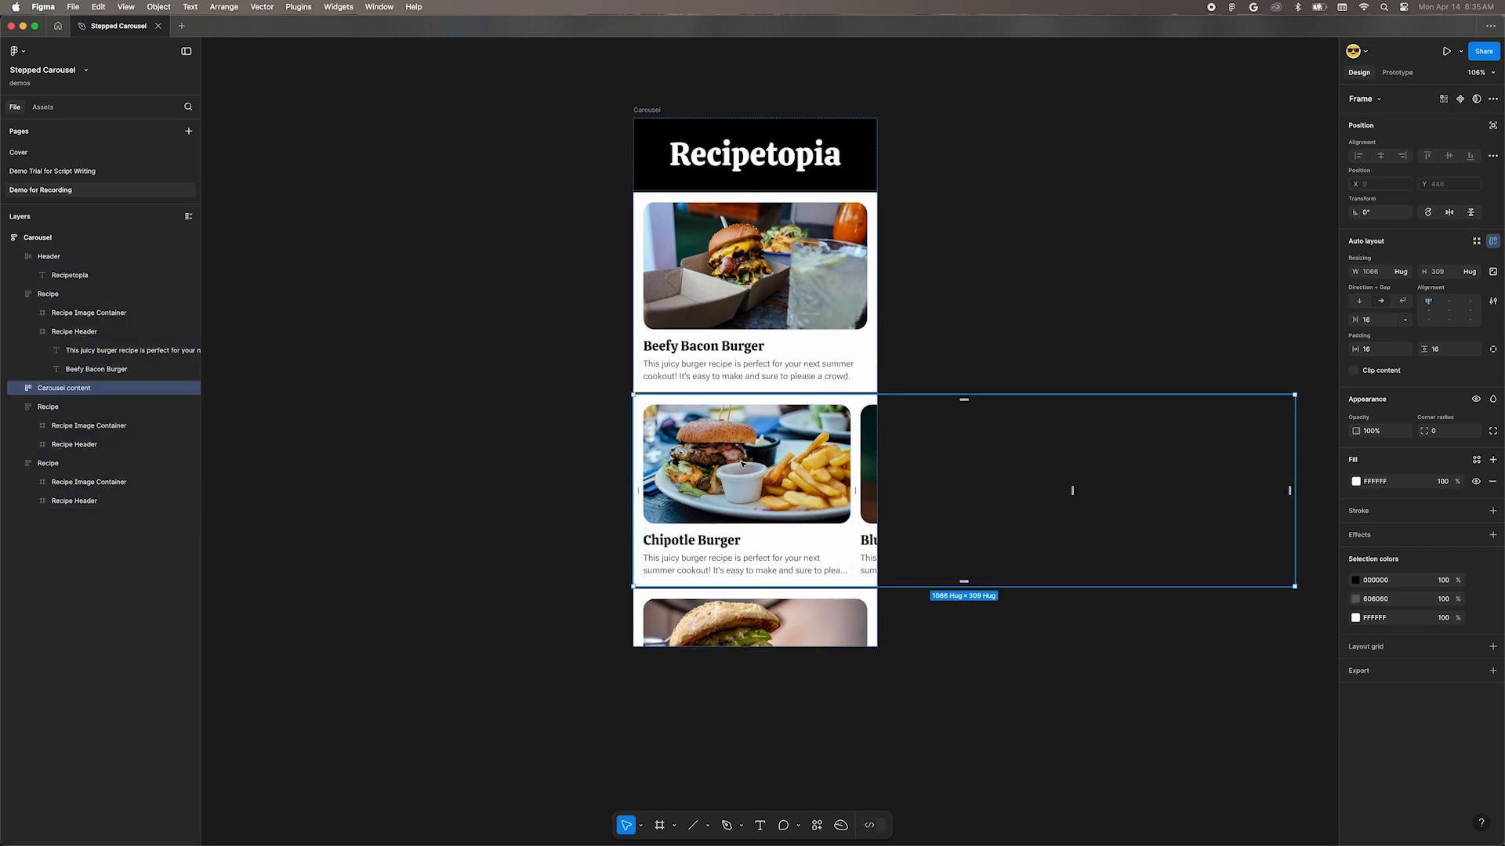
left_click(1400, 272)
left_click(1392, 287)
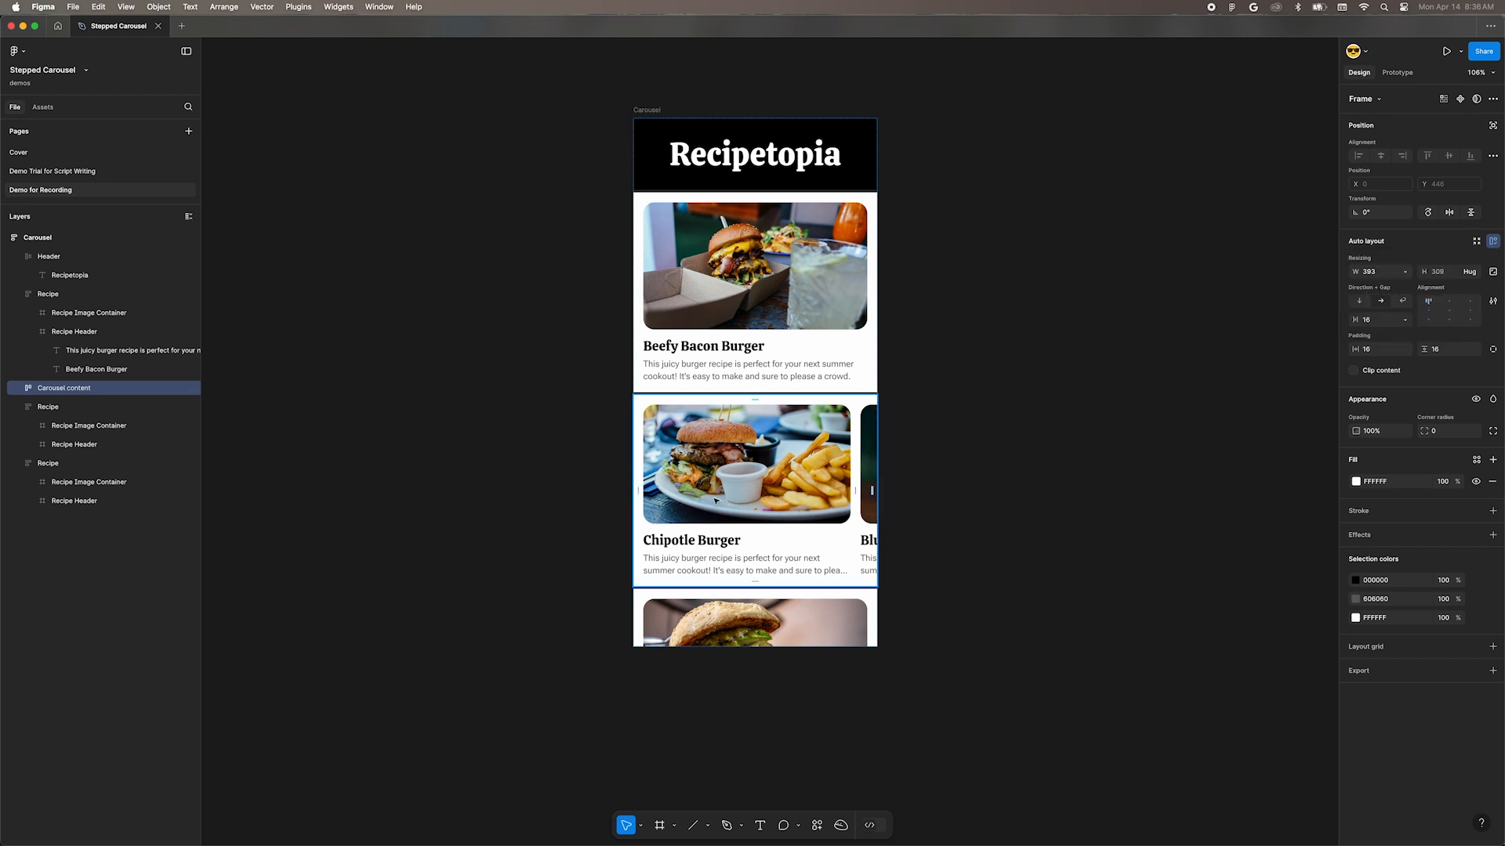
Step: Set the Carousel content frame's prototype scroll overflow to Horizontal
left_click(1399, 73)
left_click(1409, 165)
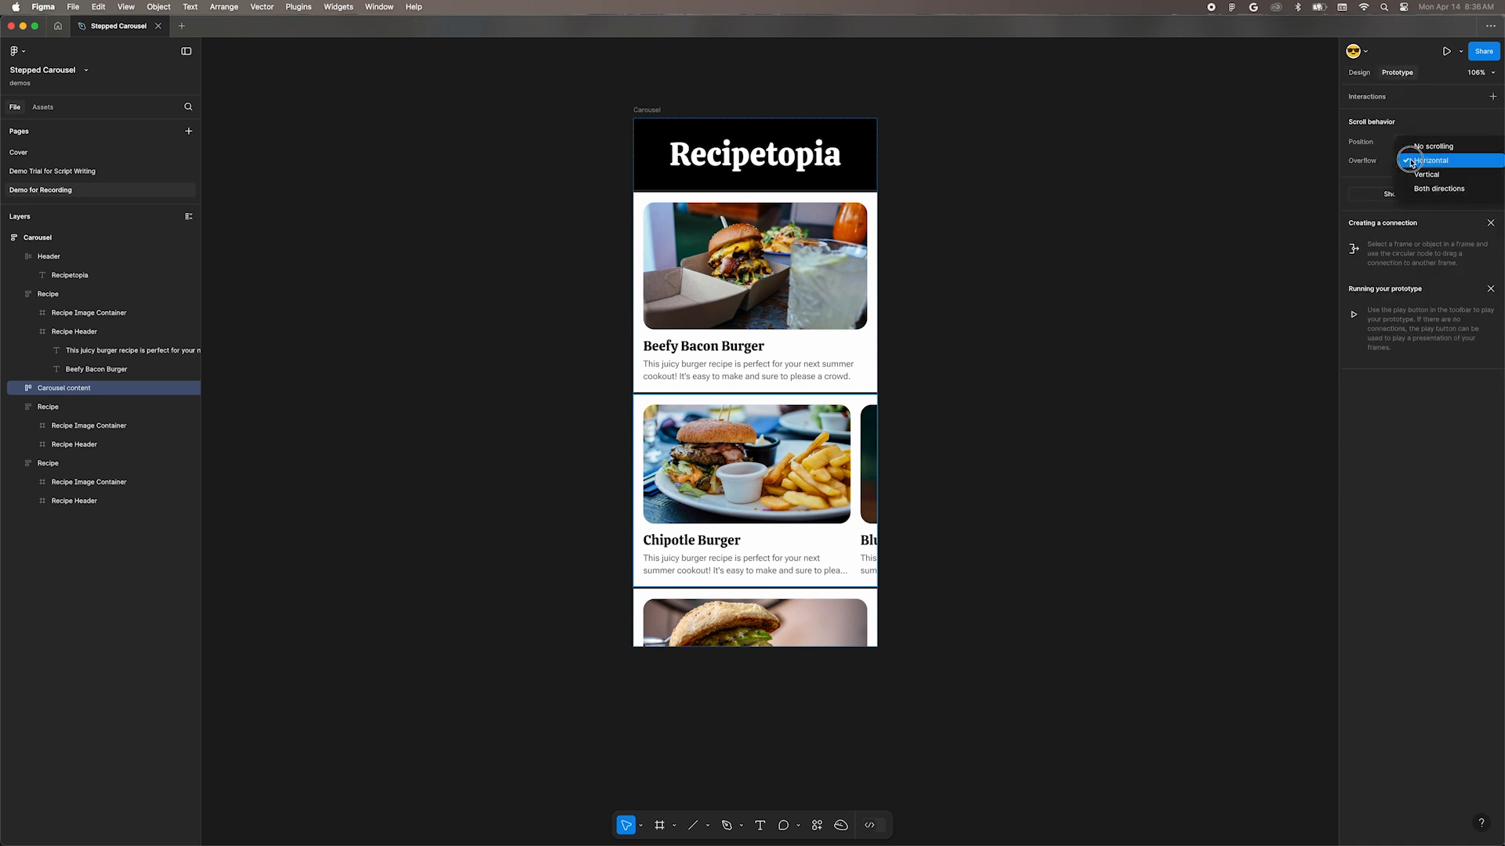
left_click(1437, 161)
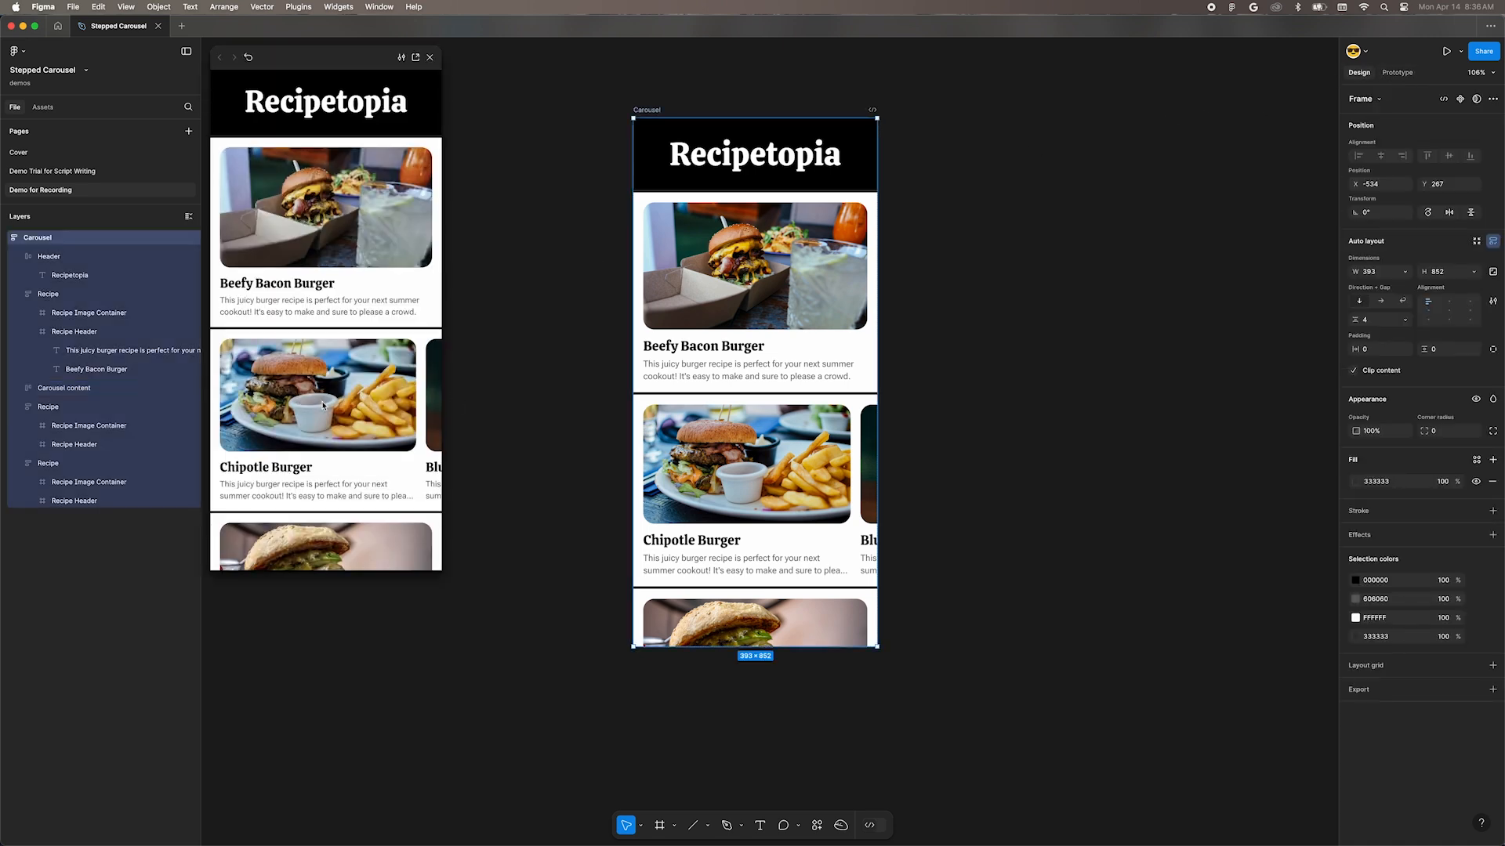
Step: Test the vertical page scrolling and the horizontal scrolling of the burger cards in the prototype preview
scroll(333, 376, "down", 2)
scroll(337, 384, "right", 3)
scroll(345, 352, "right", 3)
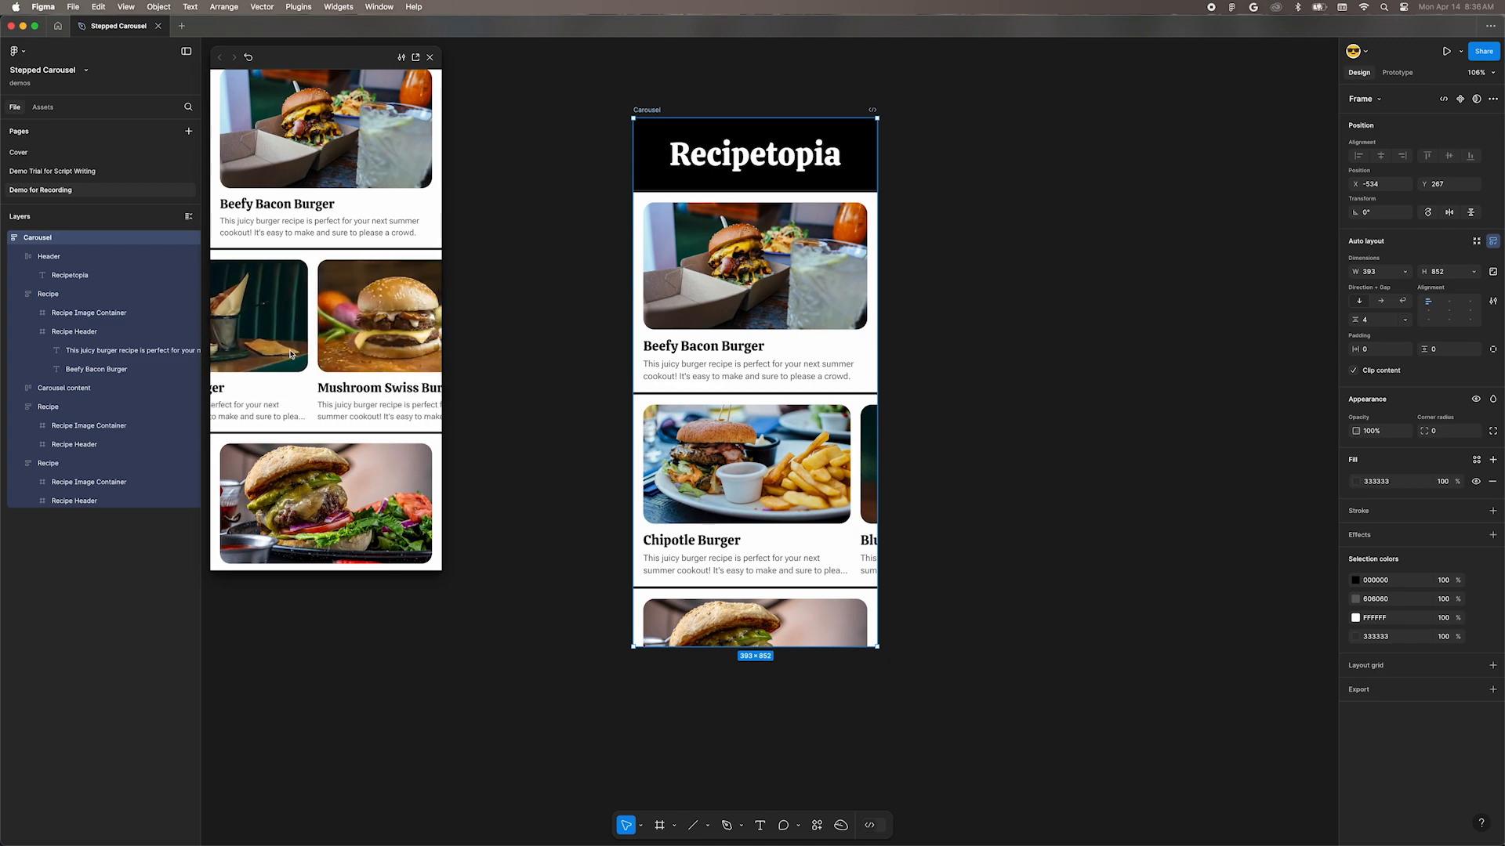
scroll(392, 355, "left", 5)
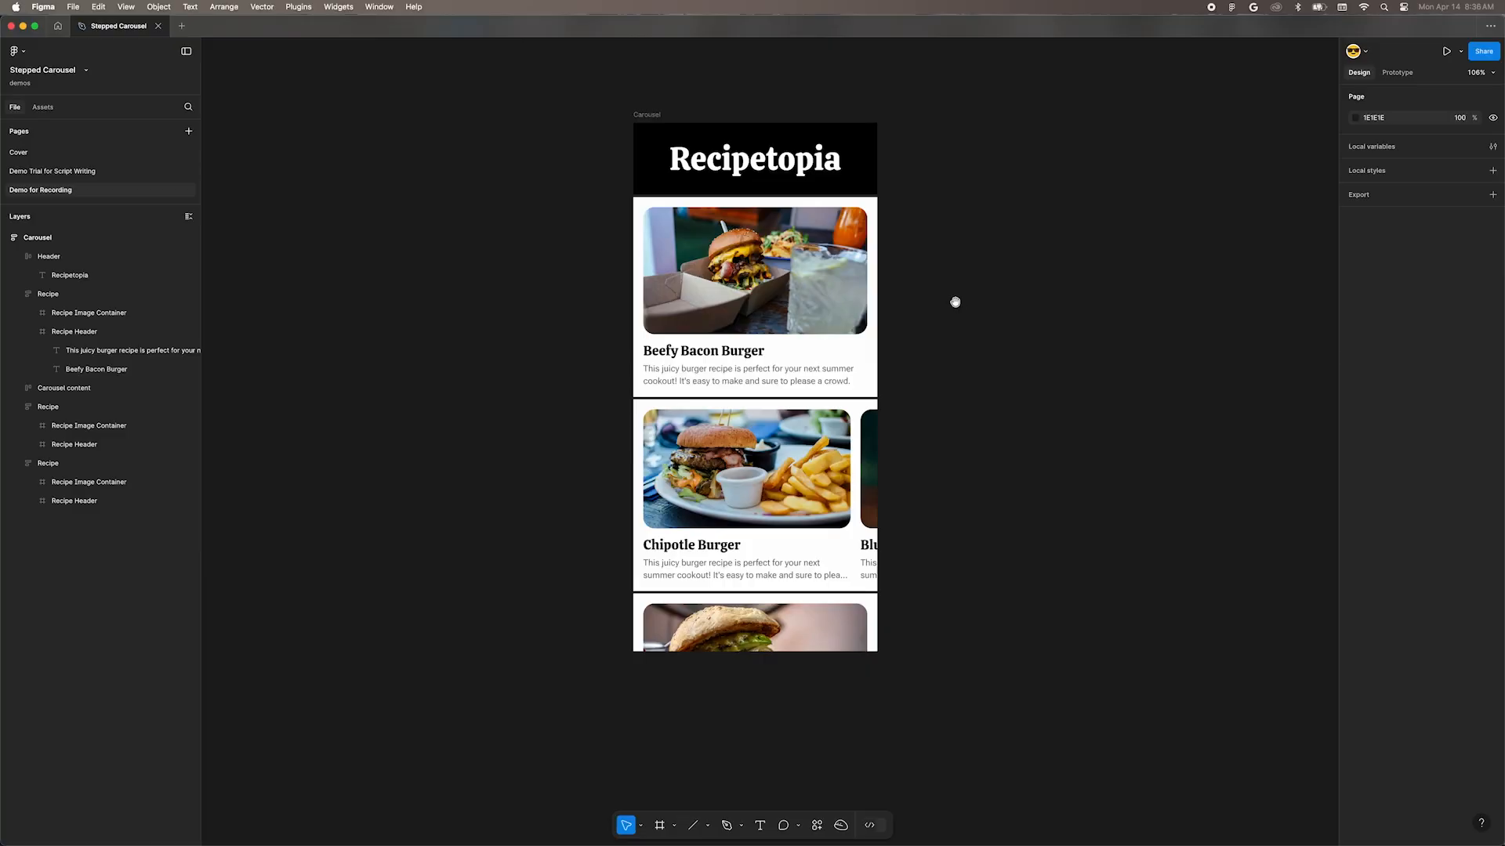
Step: Duplicate the Carousel frame twice to make a row of three evenly spaced copies
left_click_drag(954, 301, 885, 325)
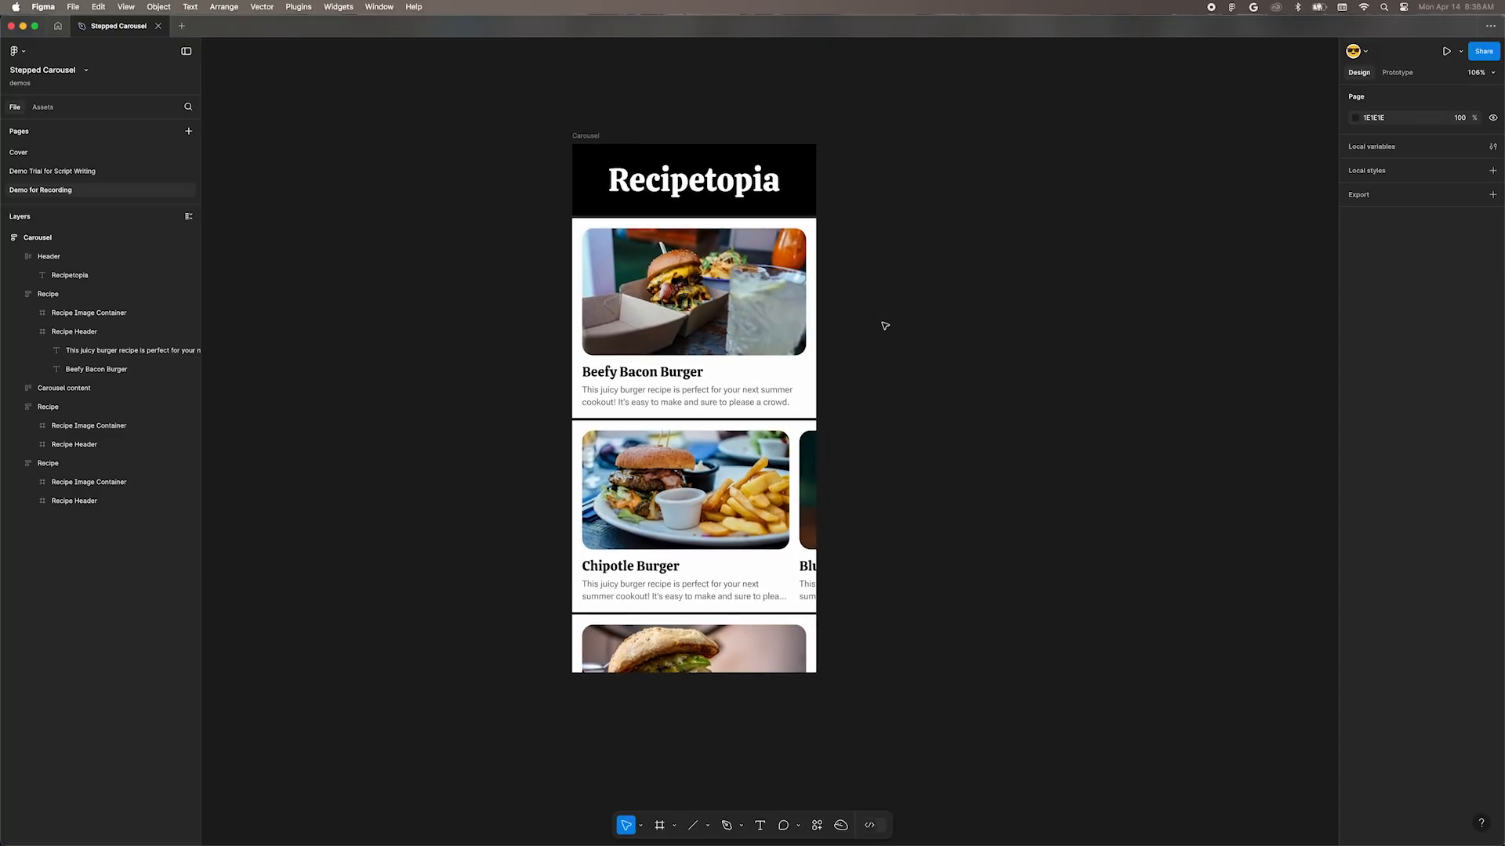
left_click_drag(589, 137, 873, 150)
scroll(862, 149, "right", 7)
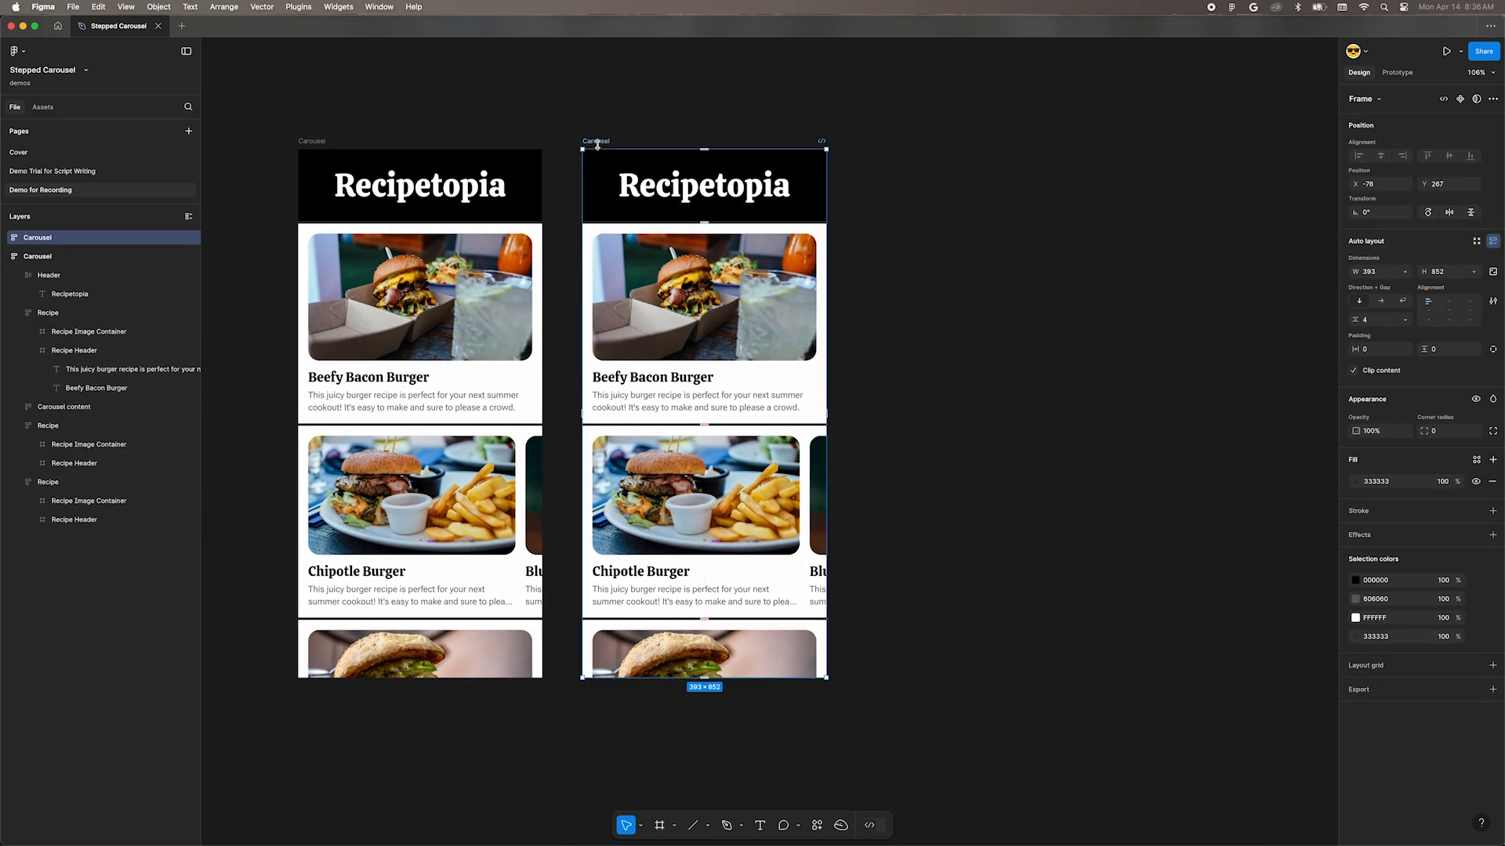
left_click_drag(655, 144, 877, 144)
left_click_drag(827, 226, 874, 217)
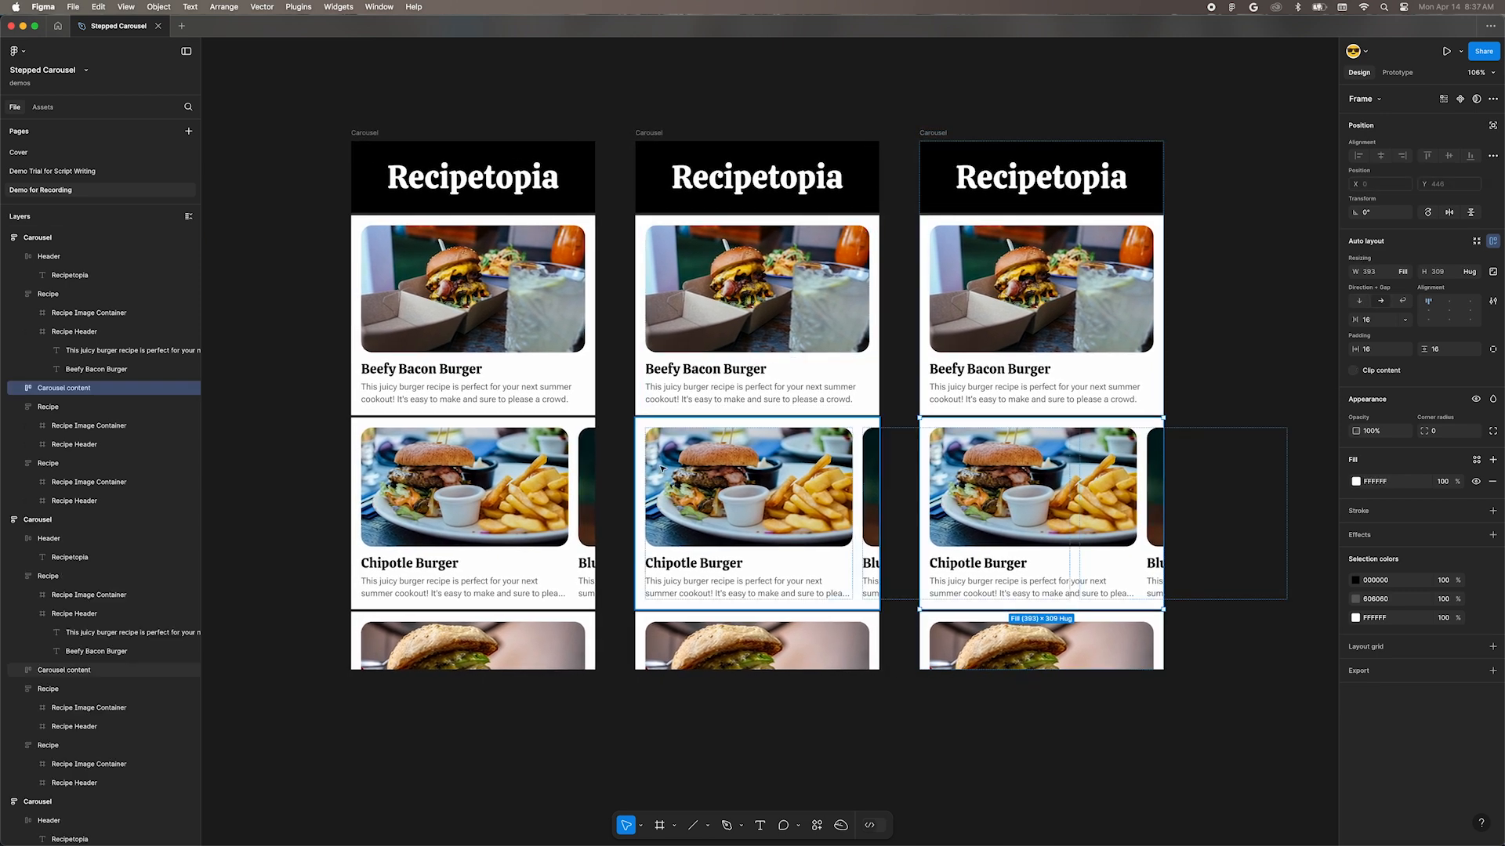
Step: Select the matching Carousel content in all three Carousel frames, convert it into one component and check the resulting instances
left_click(496, 506)
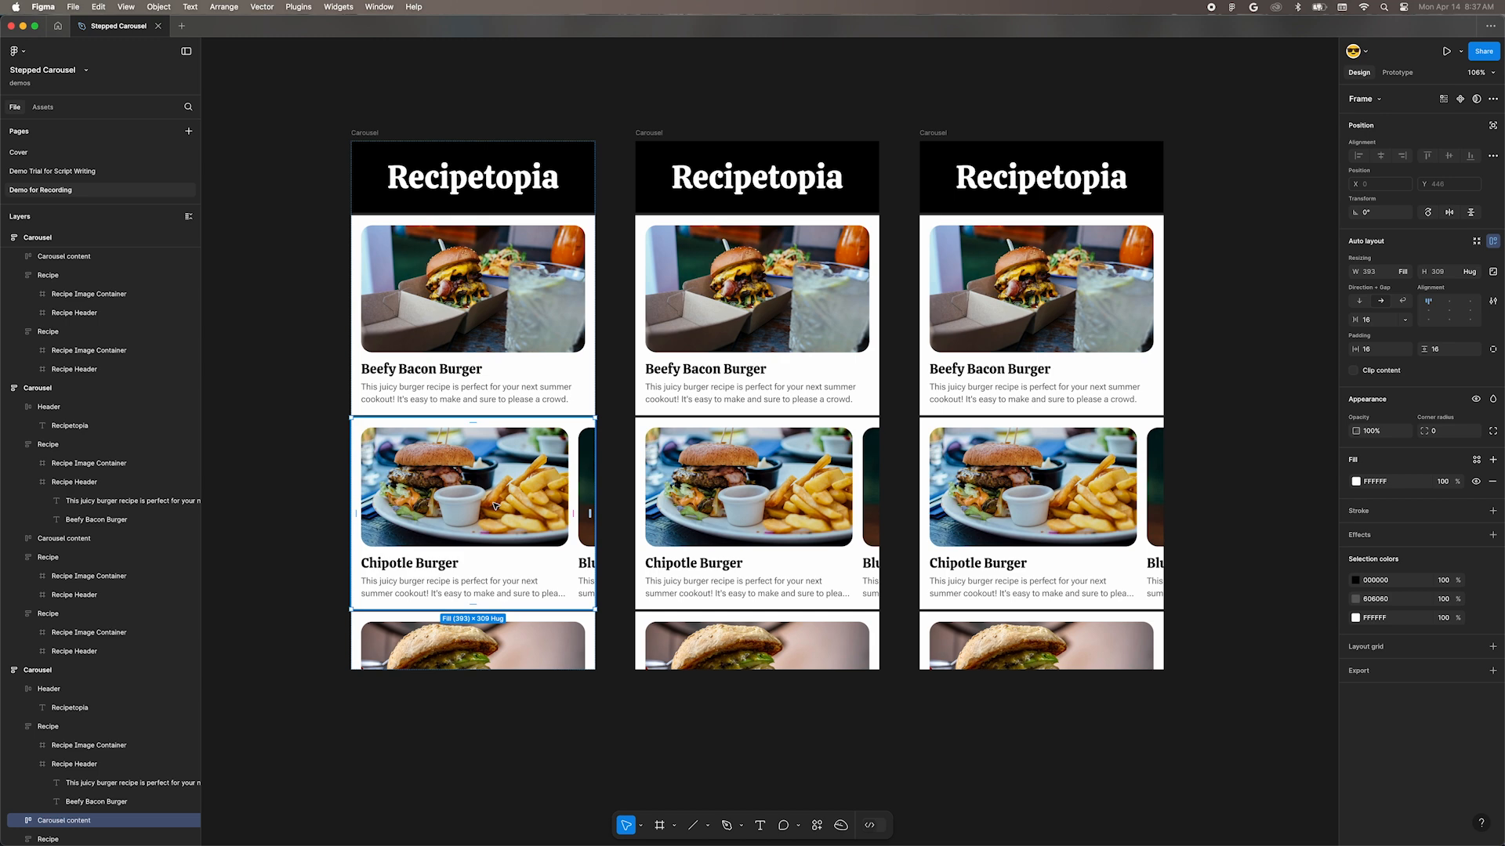
key("alt+super+a")
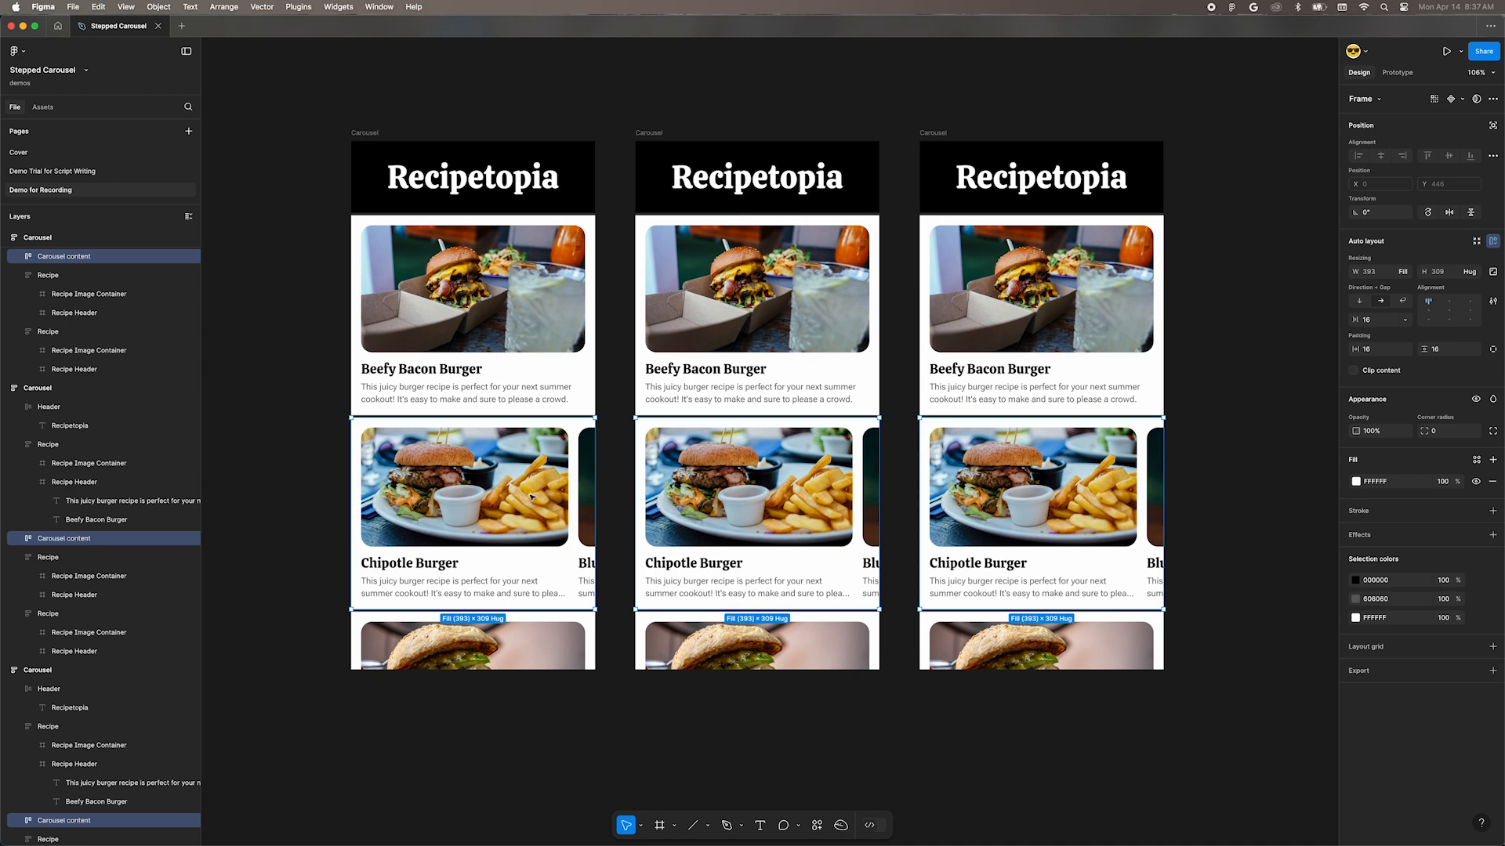
key("alt+super+k")
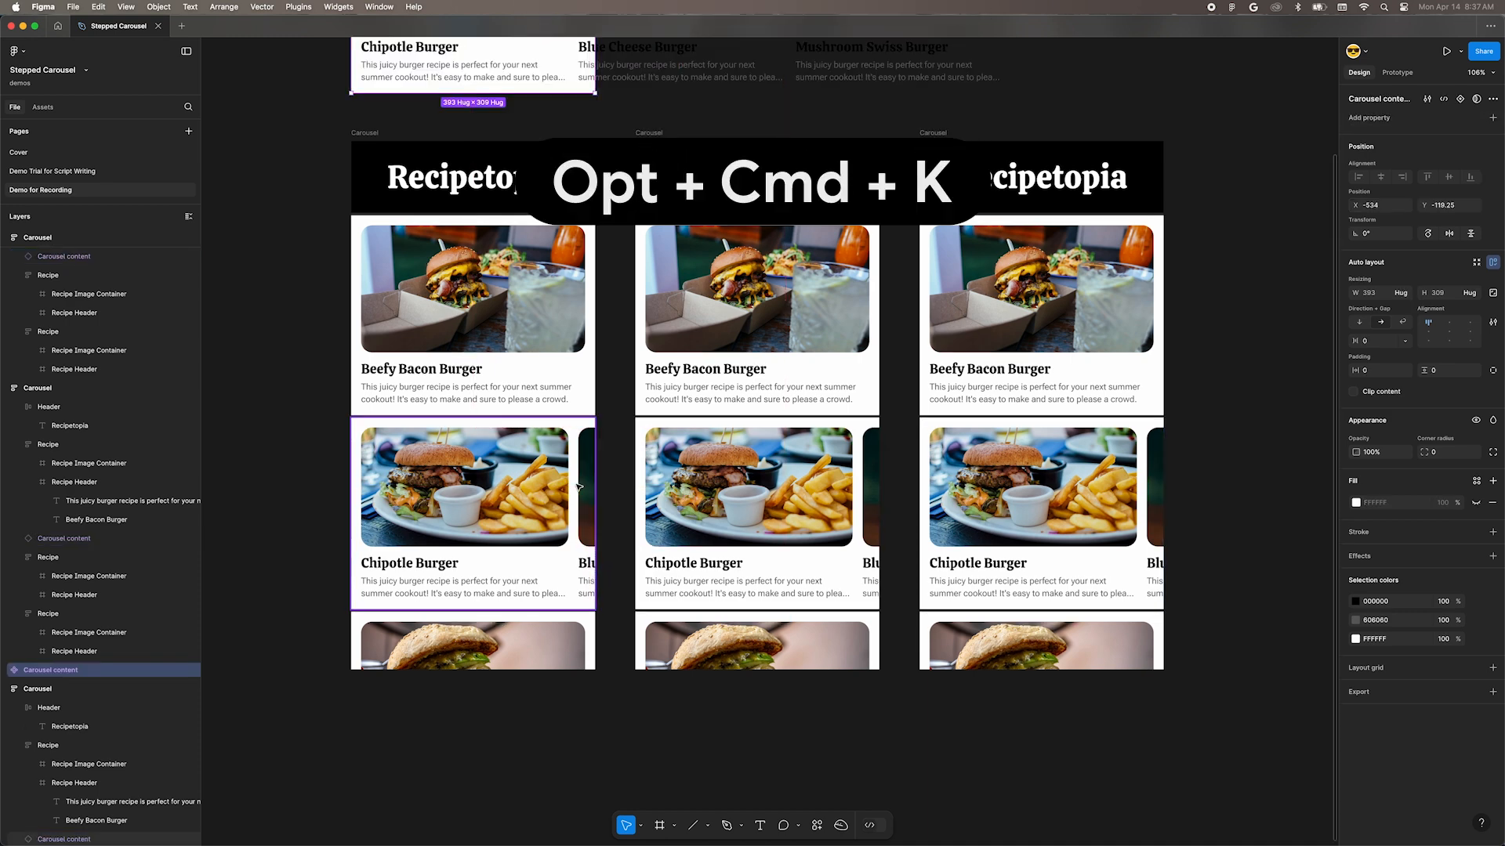
scroll(577, 487, "down", 3)
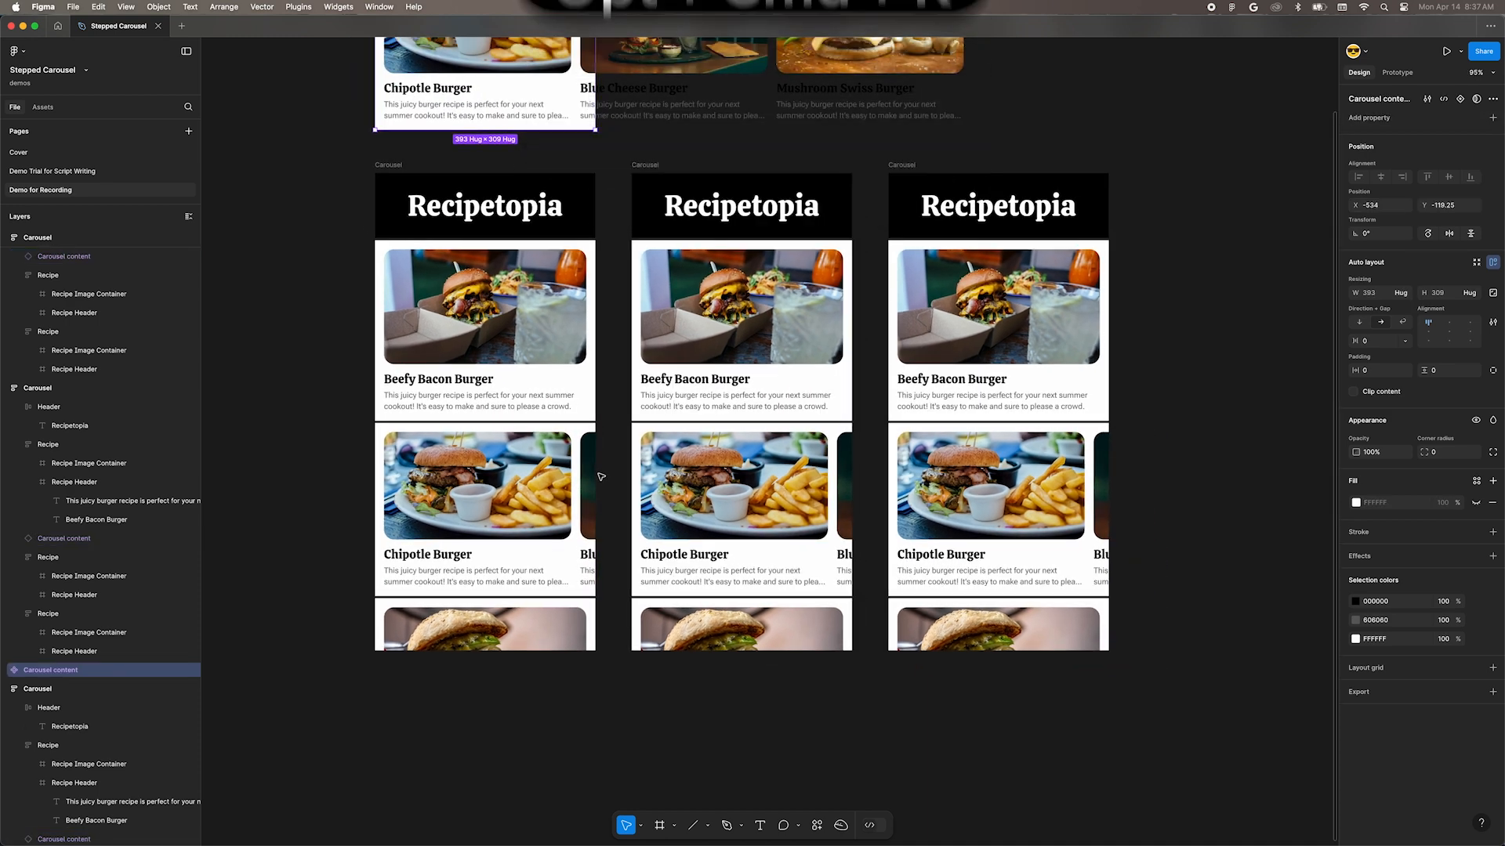
scroll(601, 476, "up", 4)
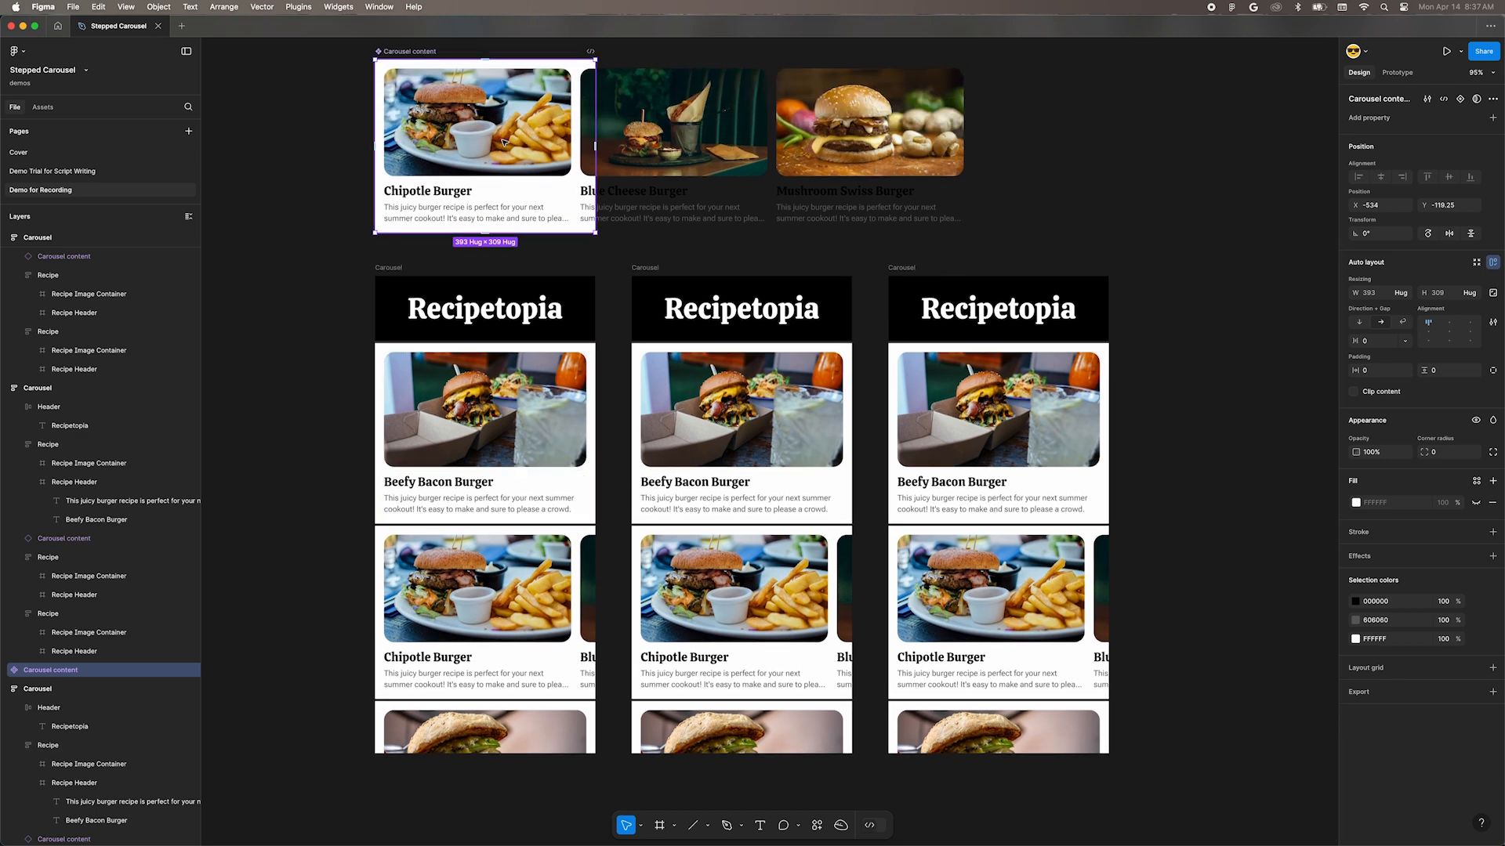
left_click(536, 588)
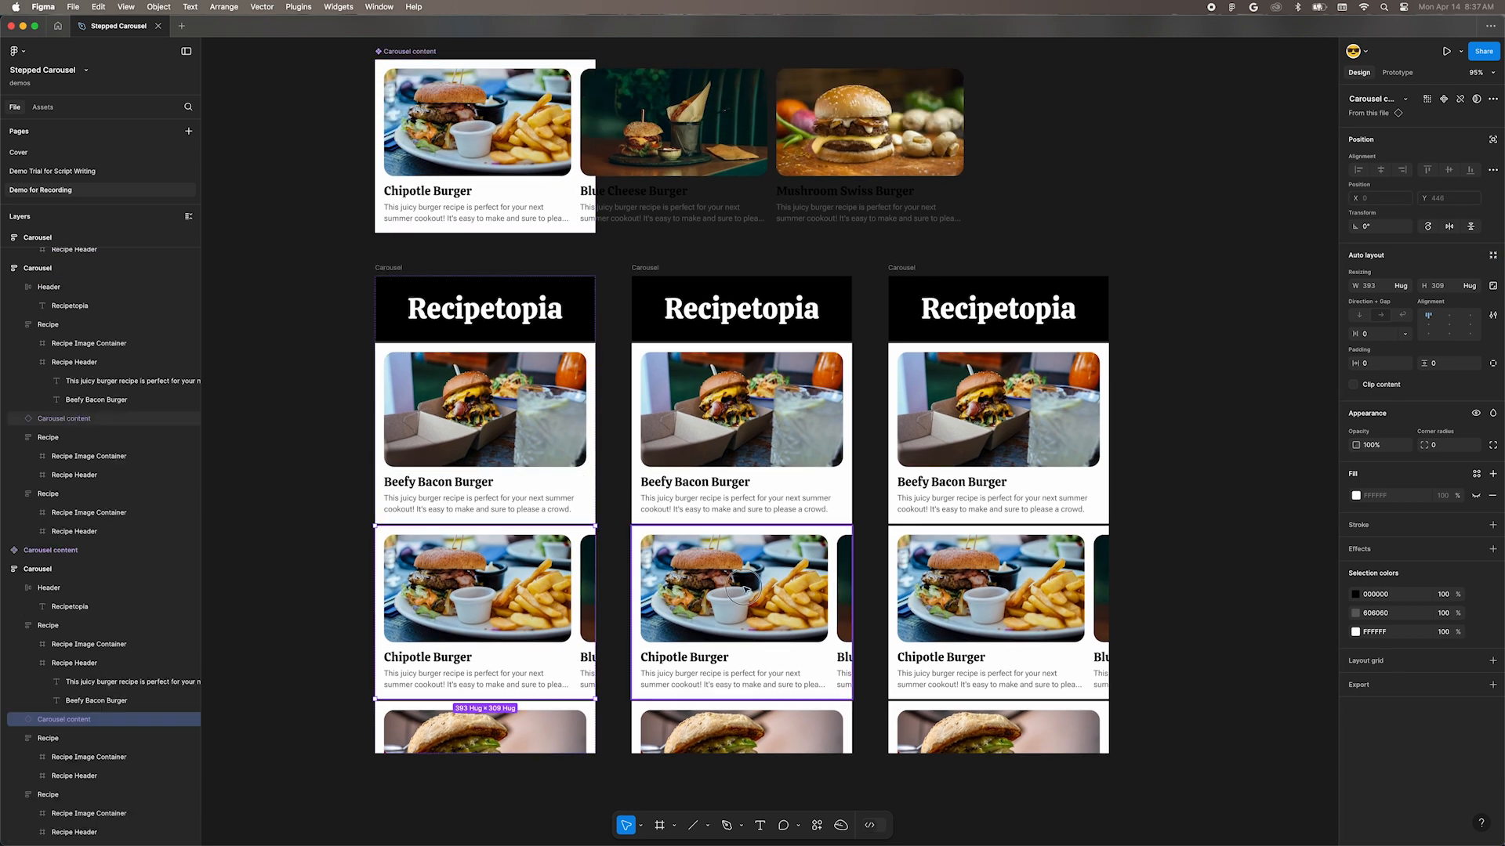
left_click(797, 587)
left_click(976, 581)
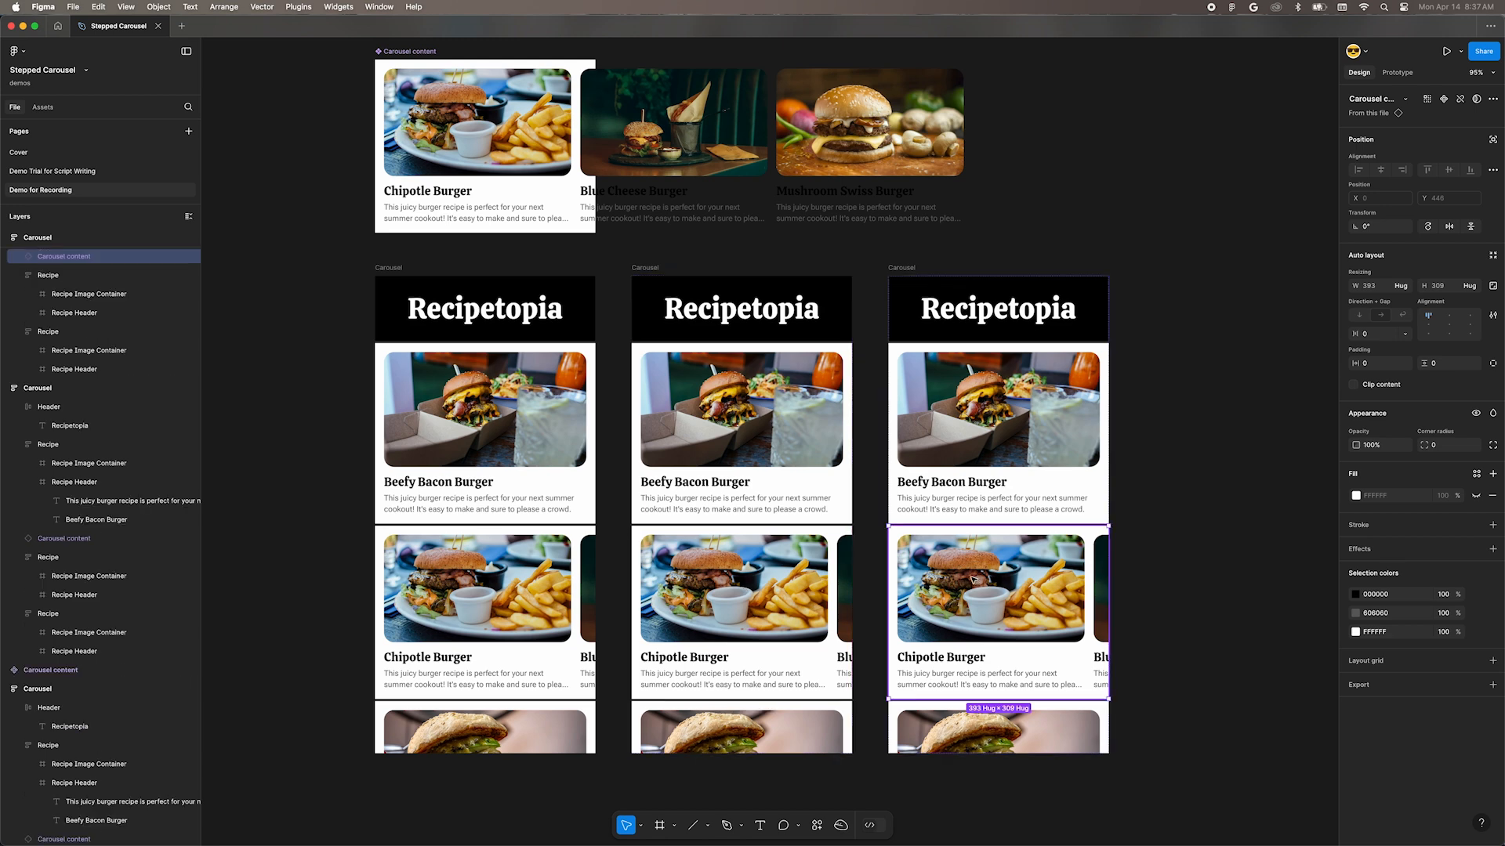
left_click(536, 621)
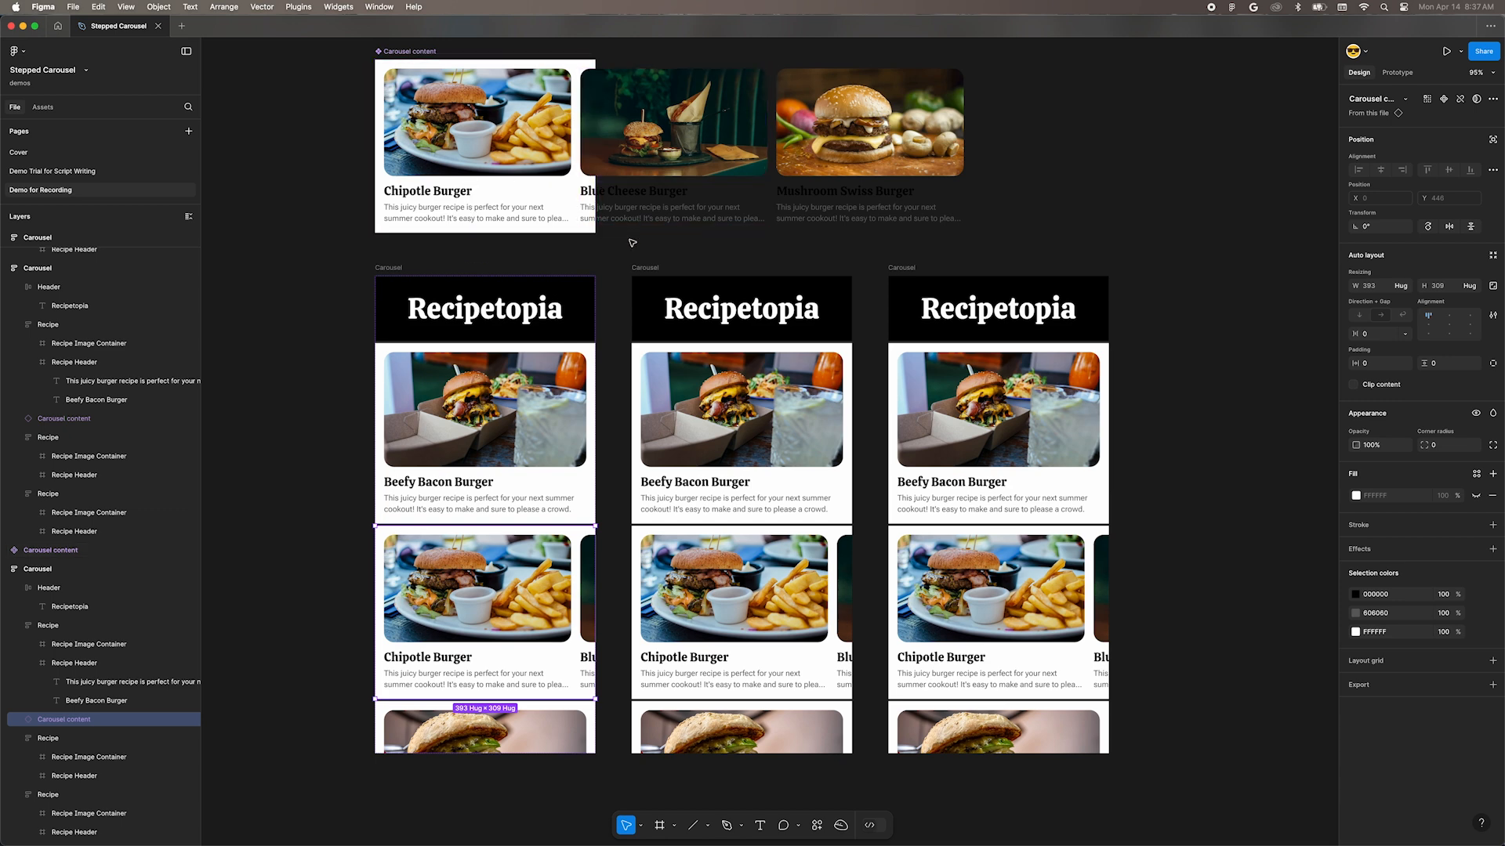
Step: Resize the frame nested in the main Carousel content component to fit all three burger cards
scroll(632, 243, "up", 1)
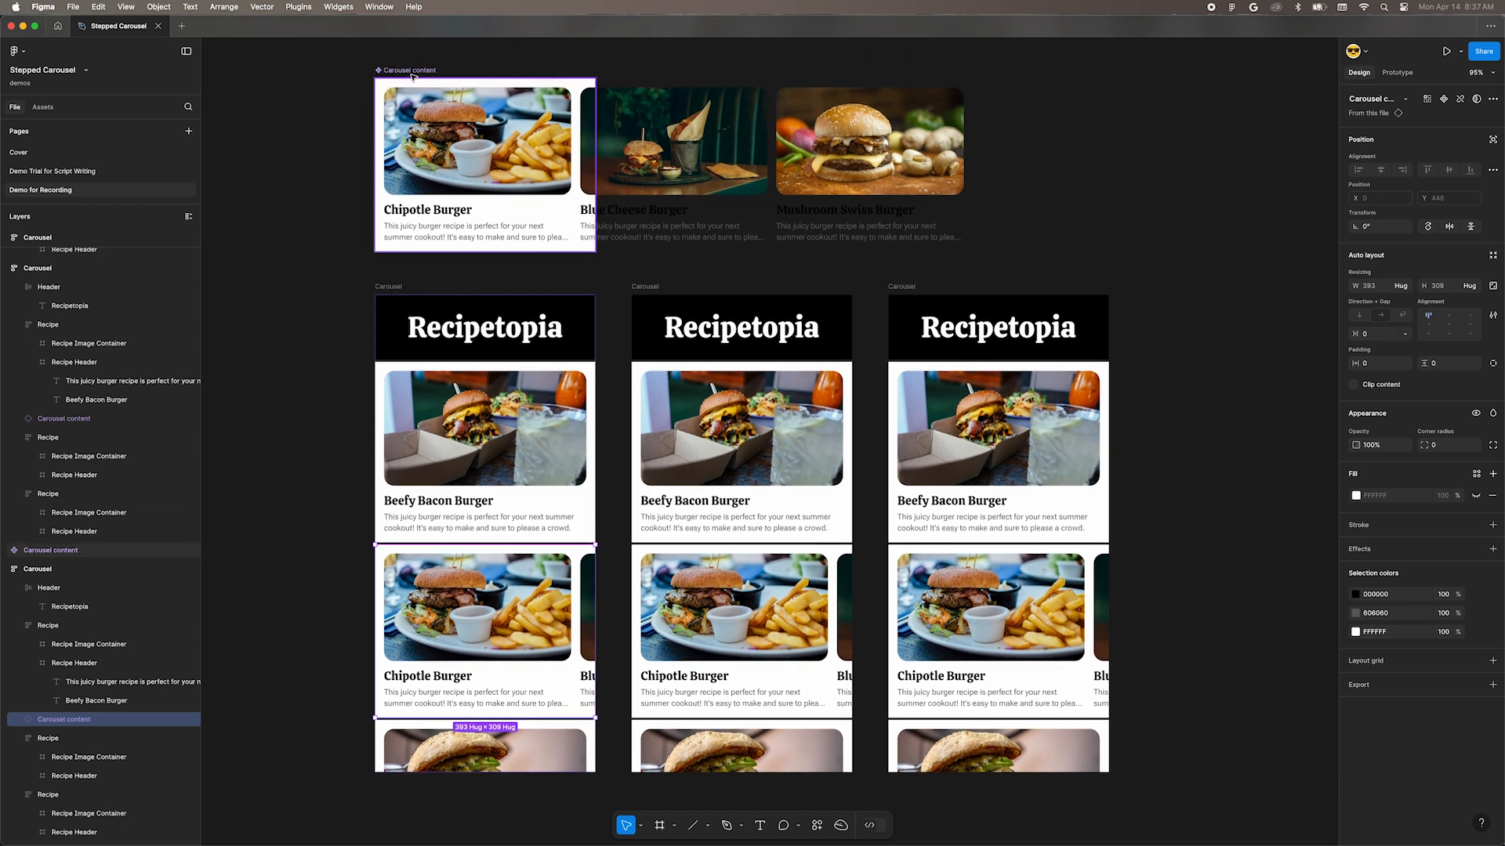
left_click(411, 75)
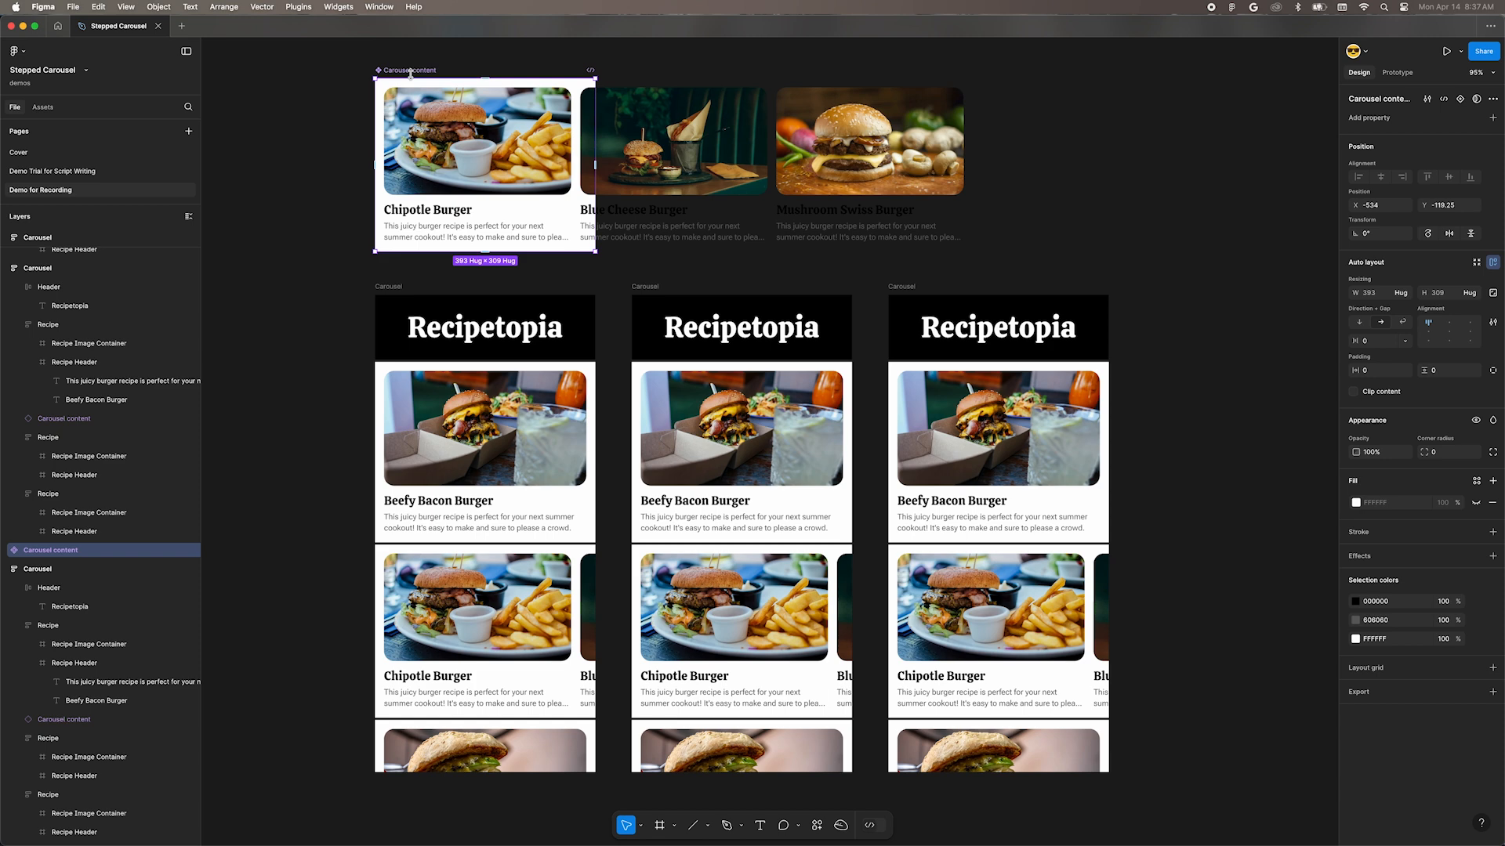
double_click(463, 148)
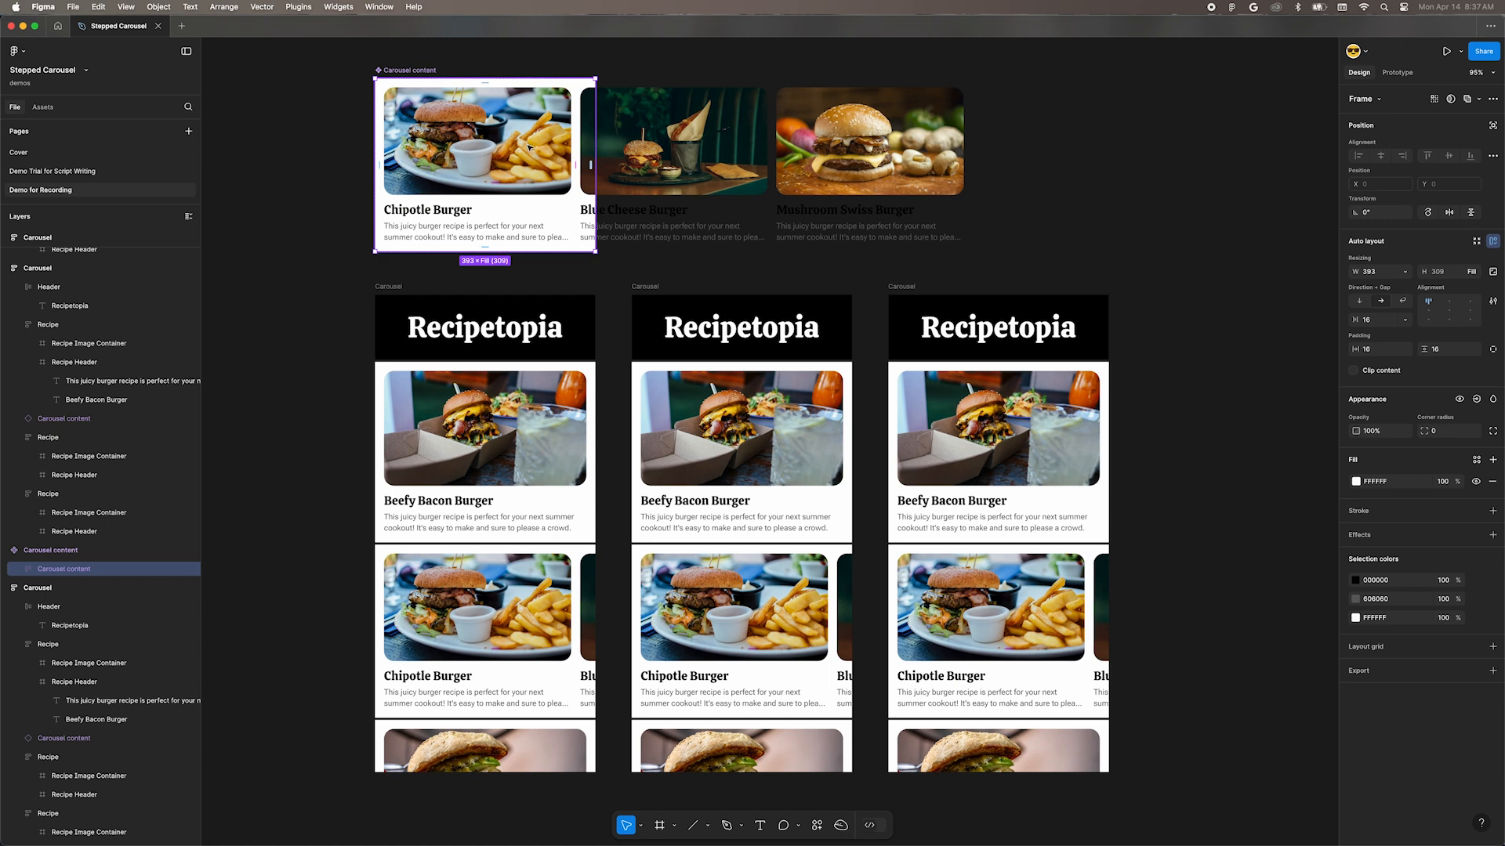
left_click(1479, 243)
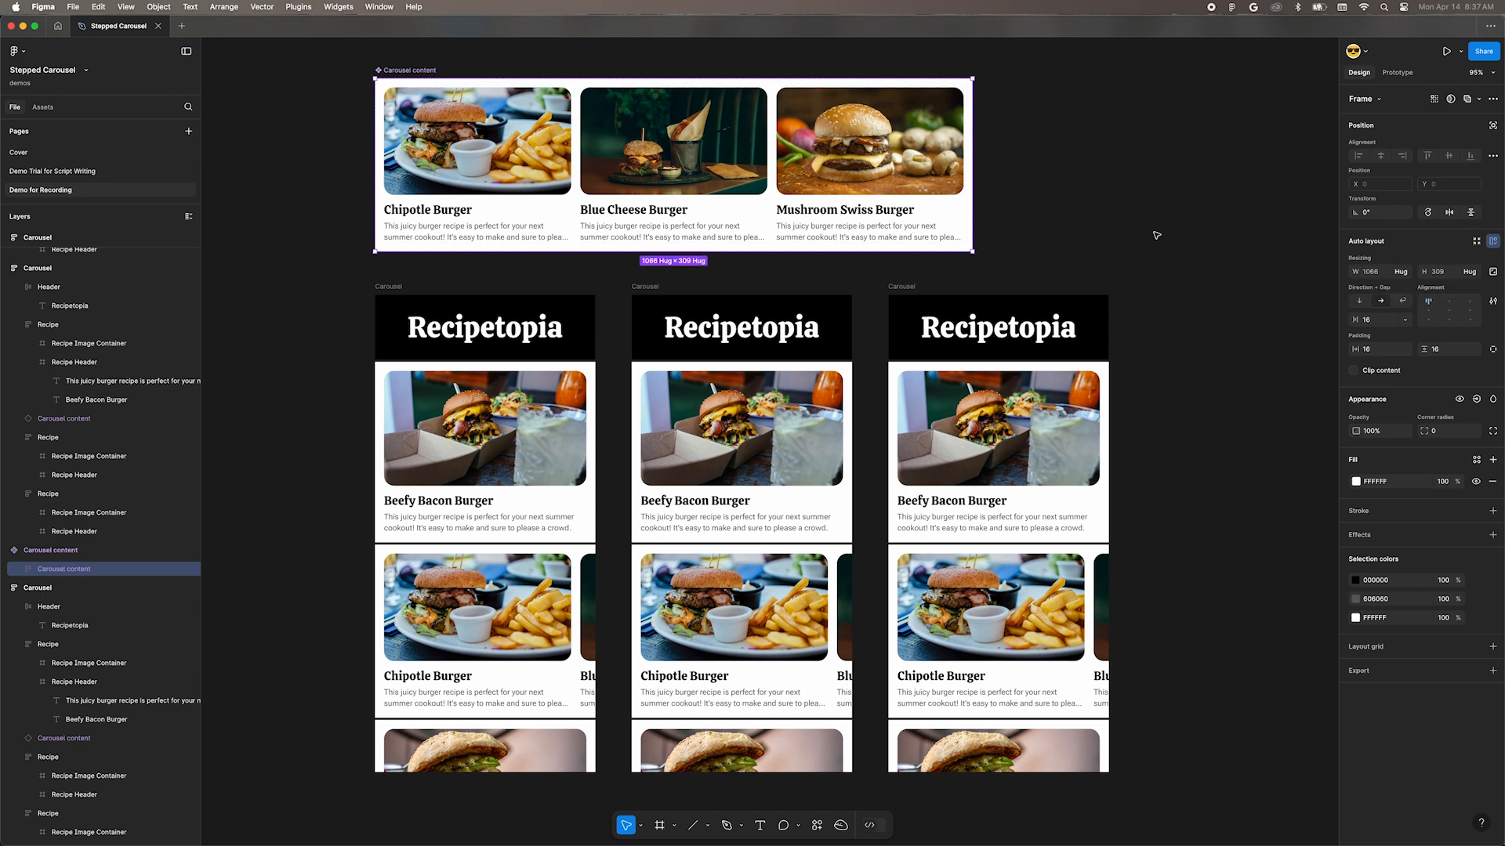
Step: Try to move the Carousel content instance sideways inside the first Carousel frame
scroll(1126, 221, "down", 1)
left_click(1074, 191)
scroll(485, 611, "down", 1)
double_click(470, 615)
left_click(314, 615)
left_click(517, 607)
left_click_drag(522, 602, 469, 598)
left_click_drag(537, 599, 448, 603)
left_click_drag(553, 603, 484, 607)
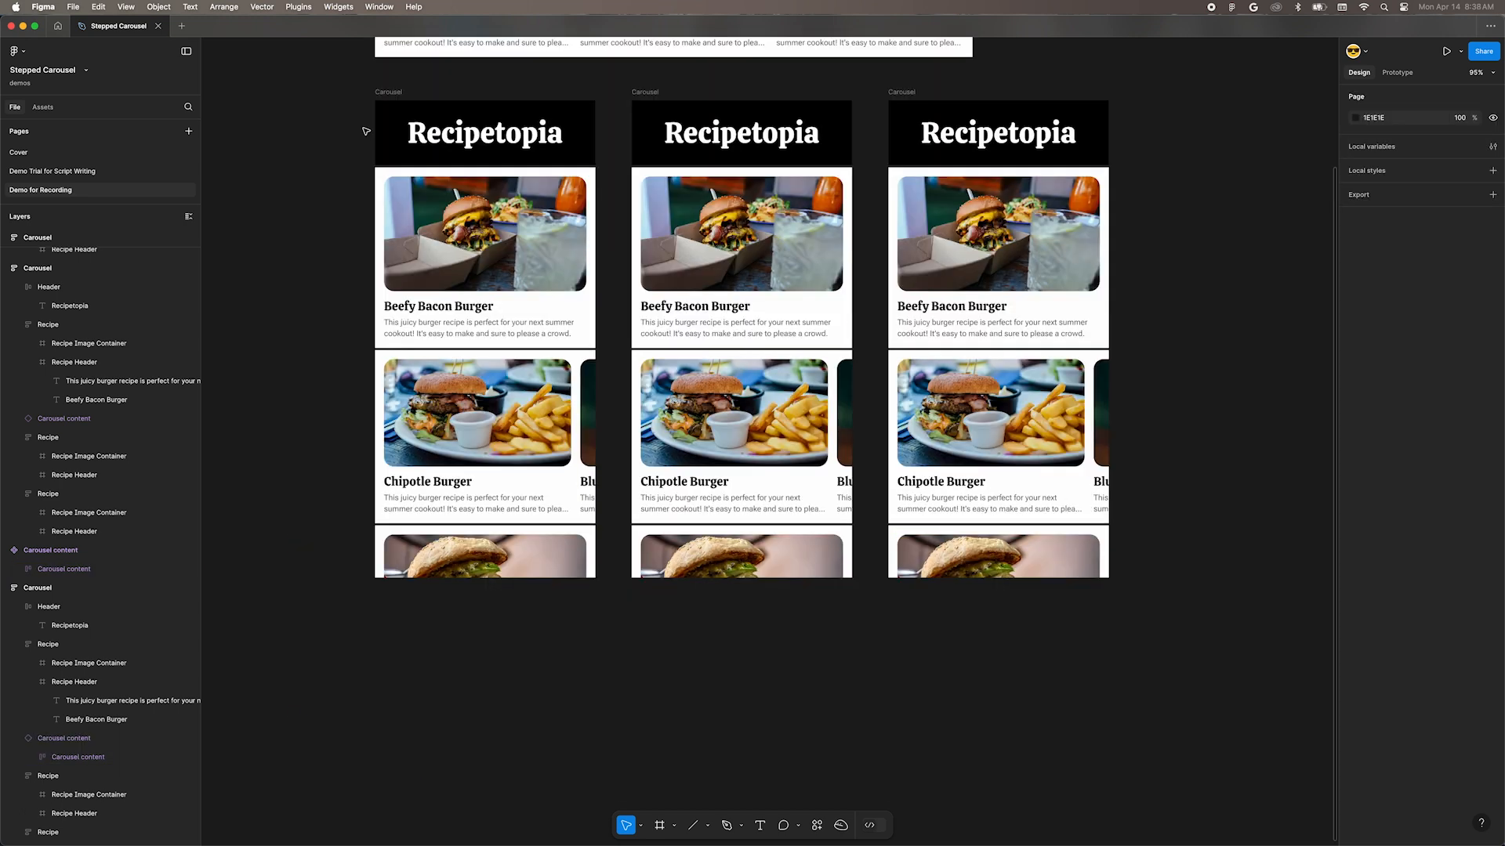
Step: Duplicate the first Carousel frame into the empty canvas space below it, at X -534, Y 1254
left_click_drag(387, 94, 456, 629)
scroll(457, 564, "down", 4)
left_click_drag(457, 508, 457, 523)
scroll(457, 524, "down", 3)
Step: Remove auto layout from the duplicated Carousel frame and slide its carousel content to the left
left_click(1493, 242)
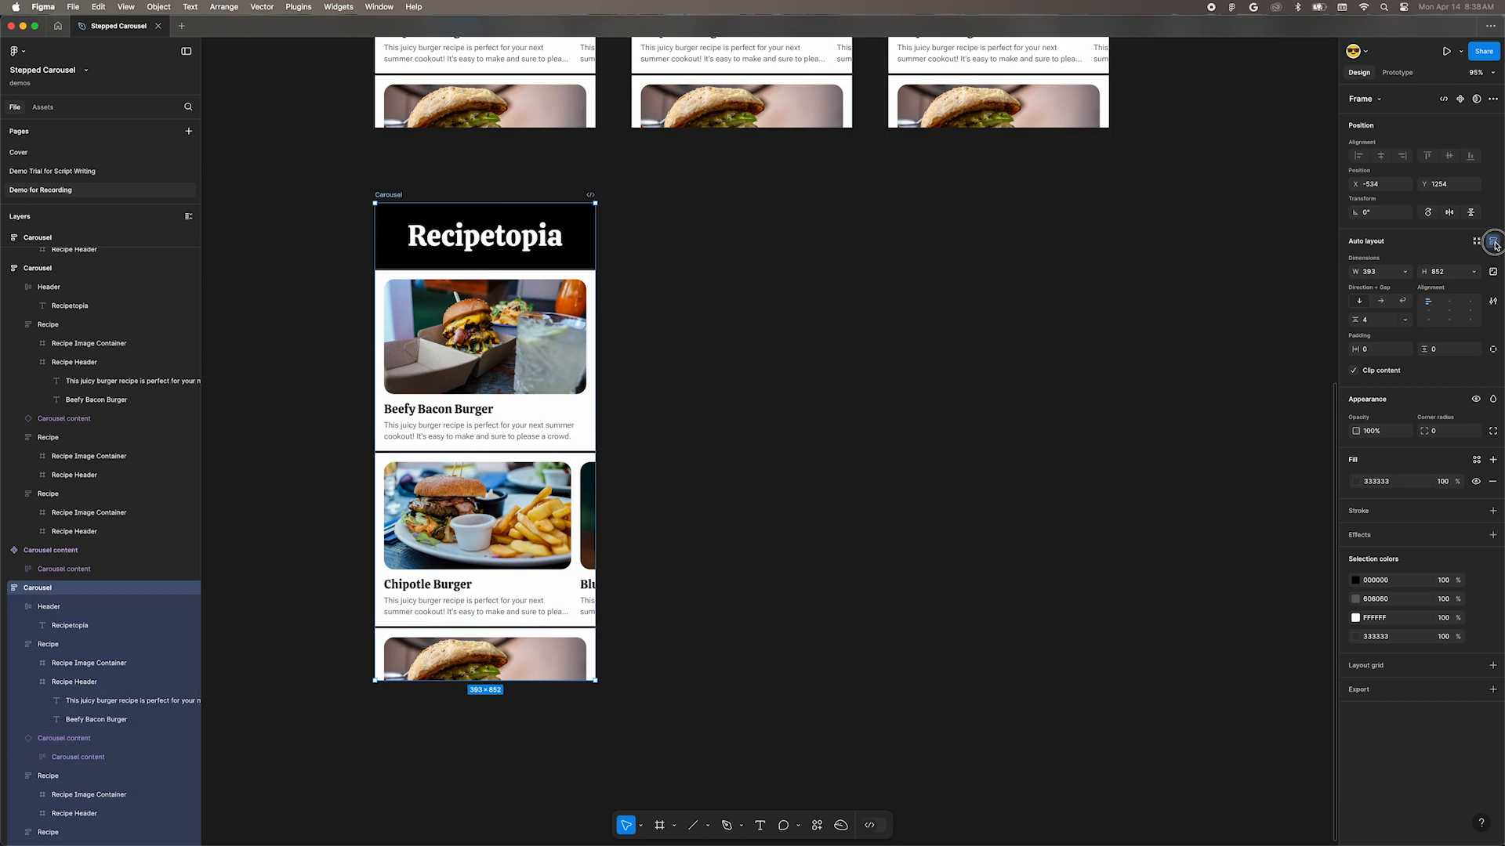
left_click_drag(622, 525, 447, 525)
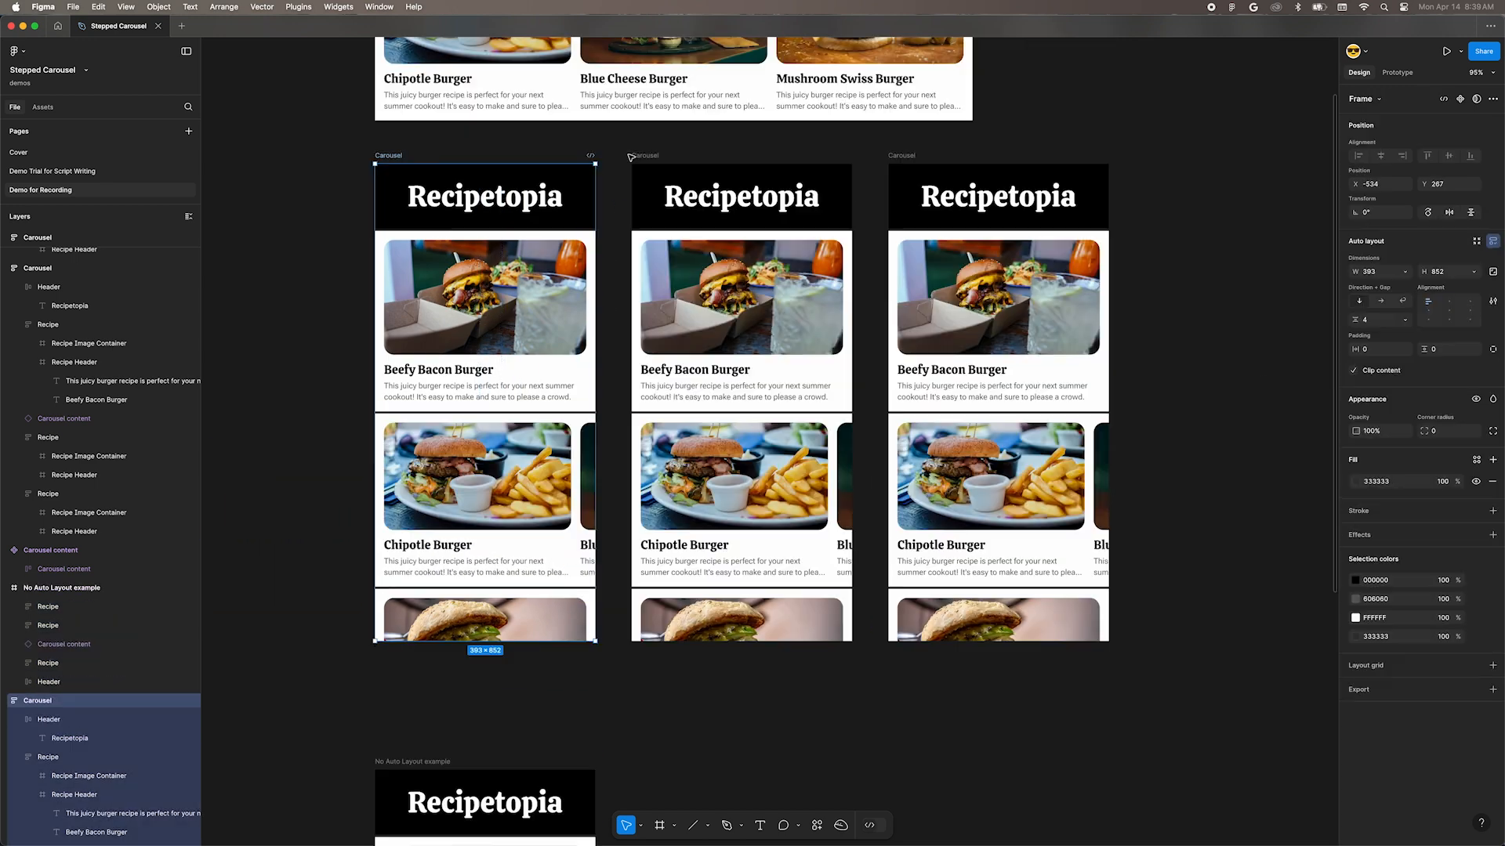
Step: Set the middle Carousel frame's auto layout alignment to top center
left_click(637, 155)
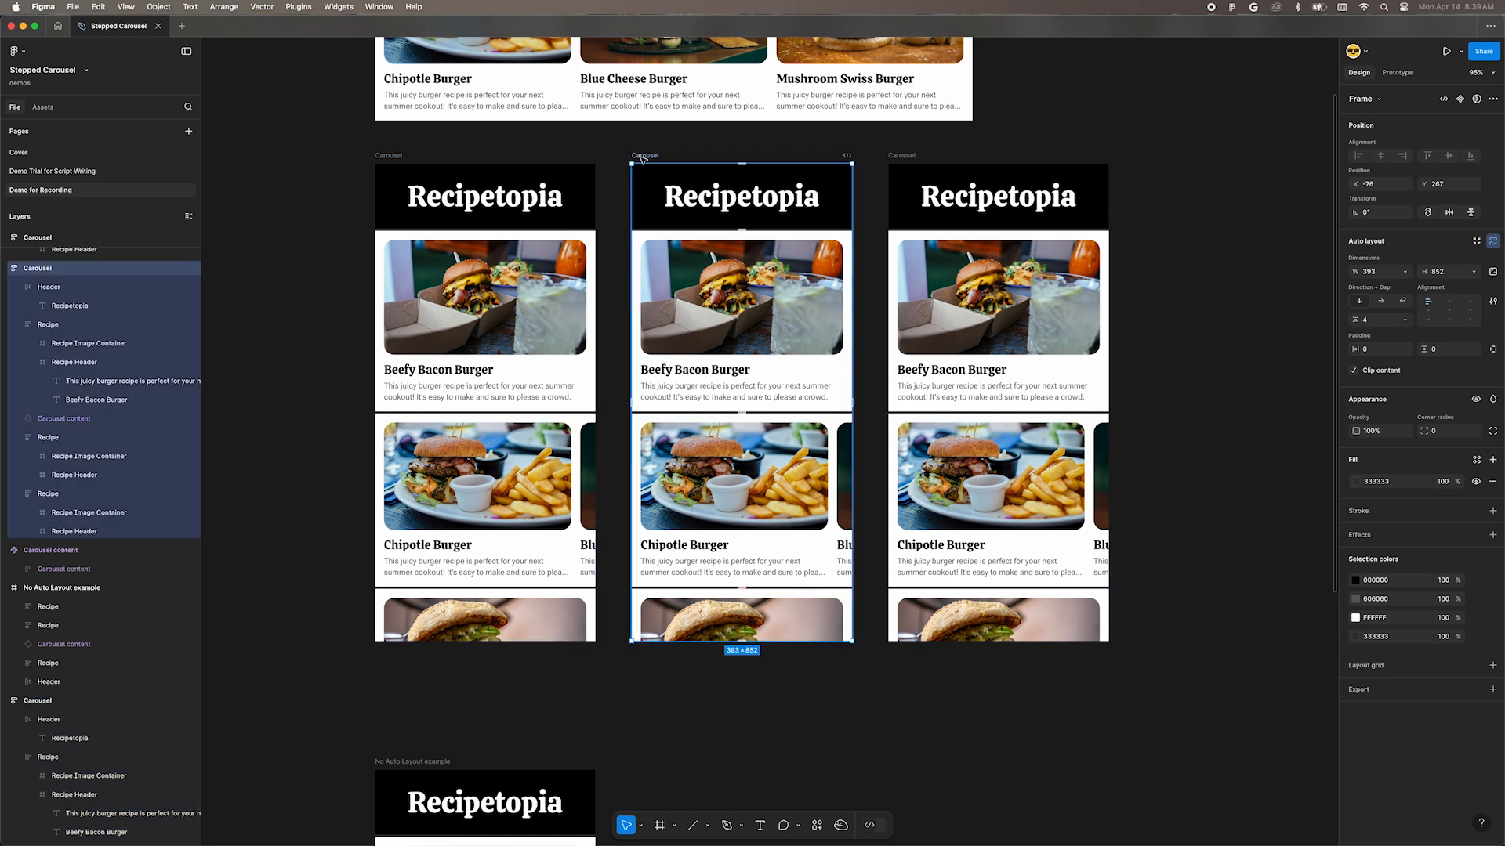
left_click(1450, 304)
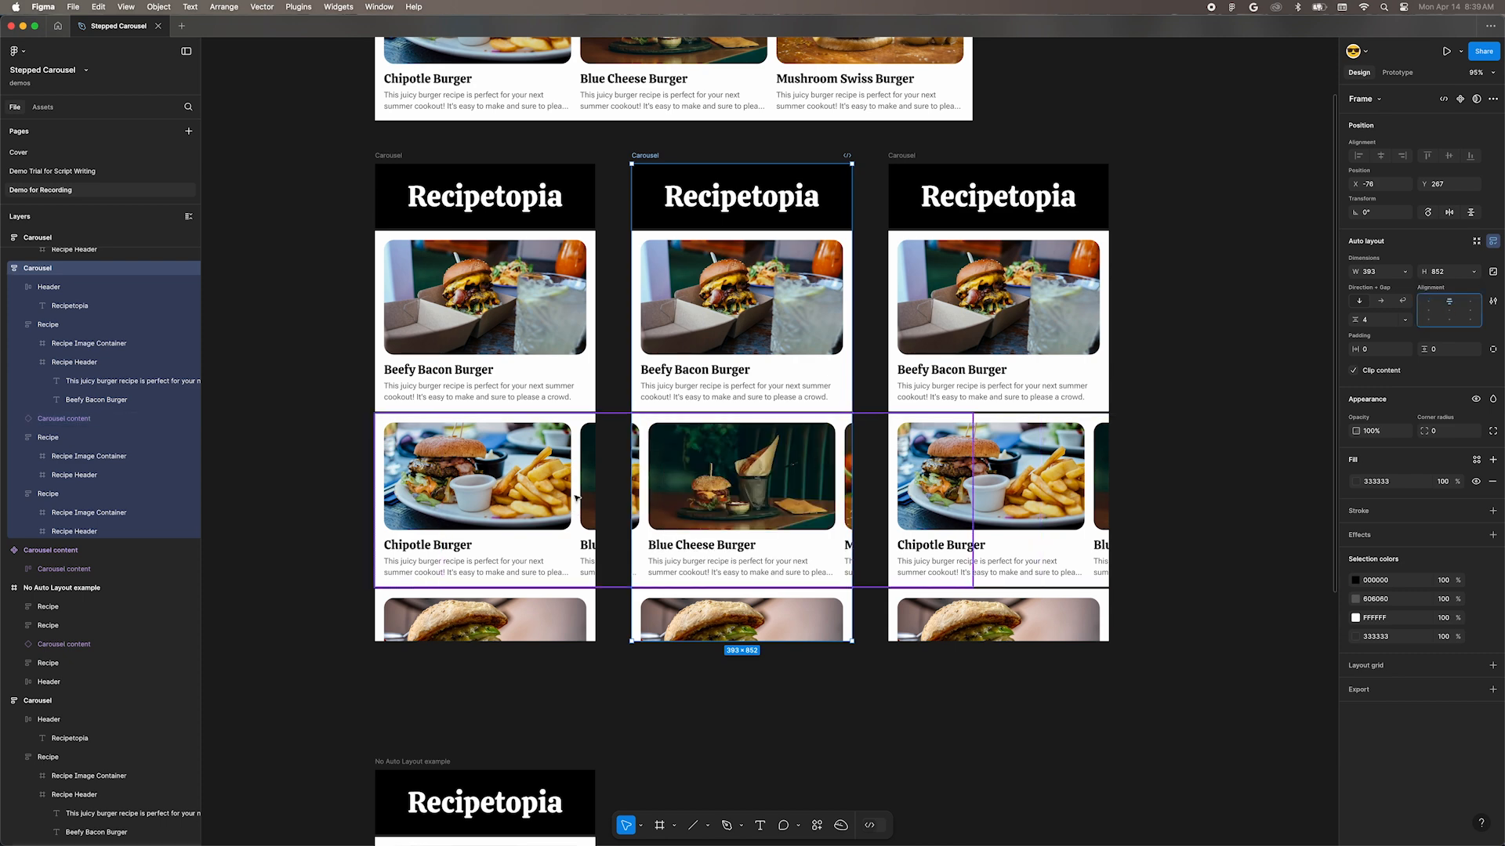
Step: Give the middle frame's Carousel content instance individual padding with a right padding of 27
left_click(729, 443)
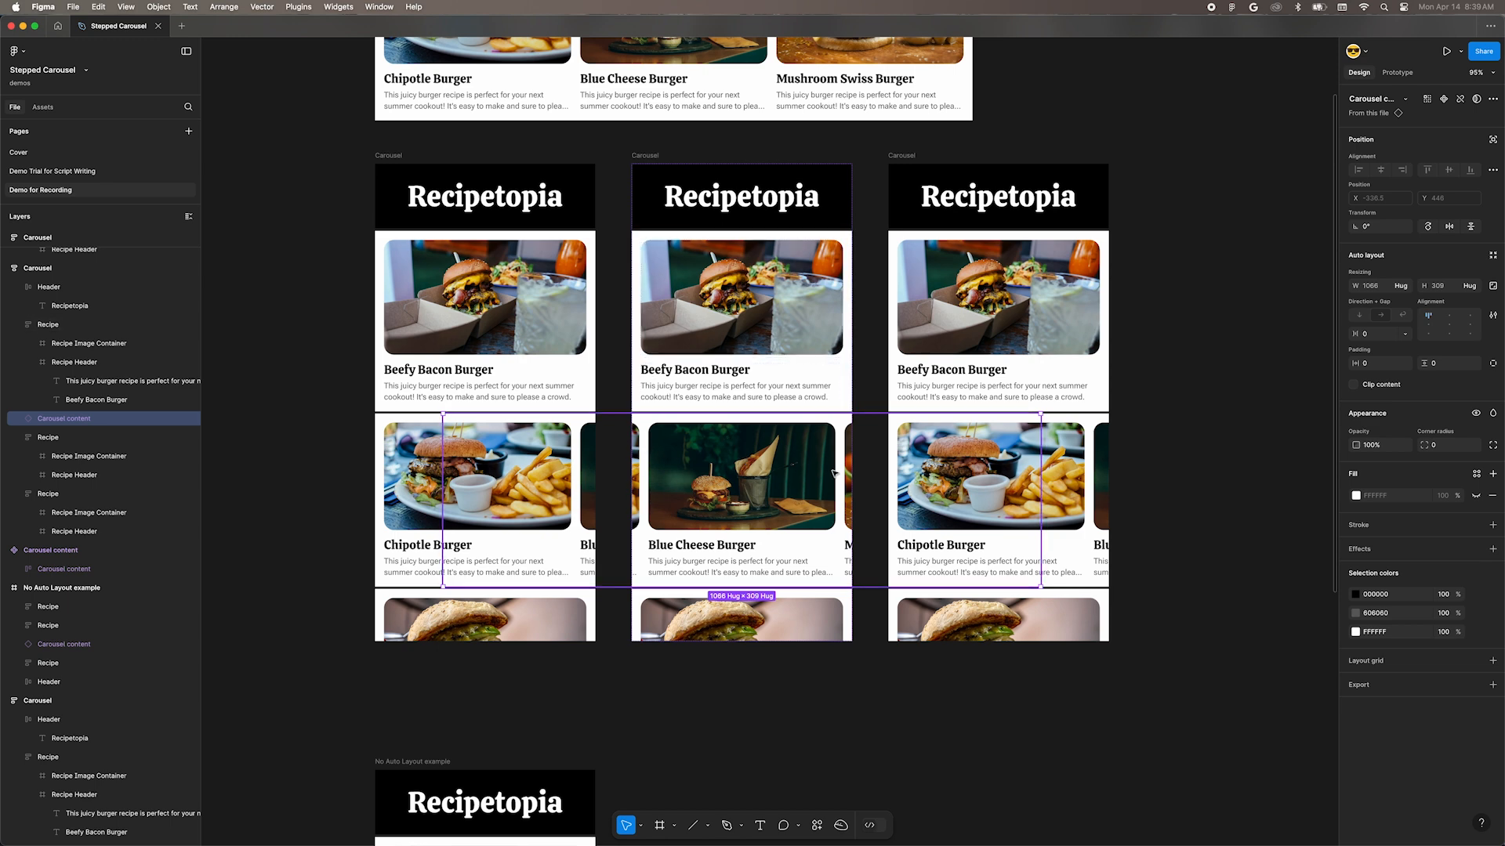
left_click(1493, 365)
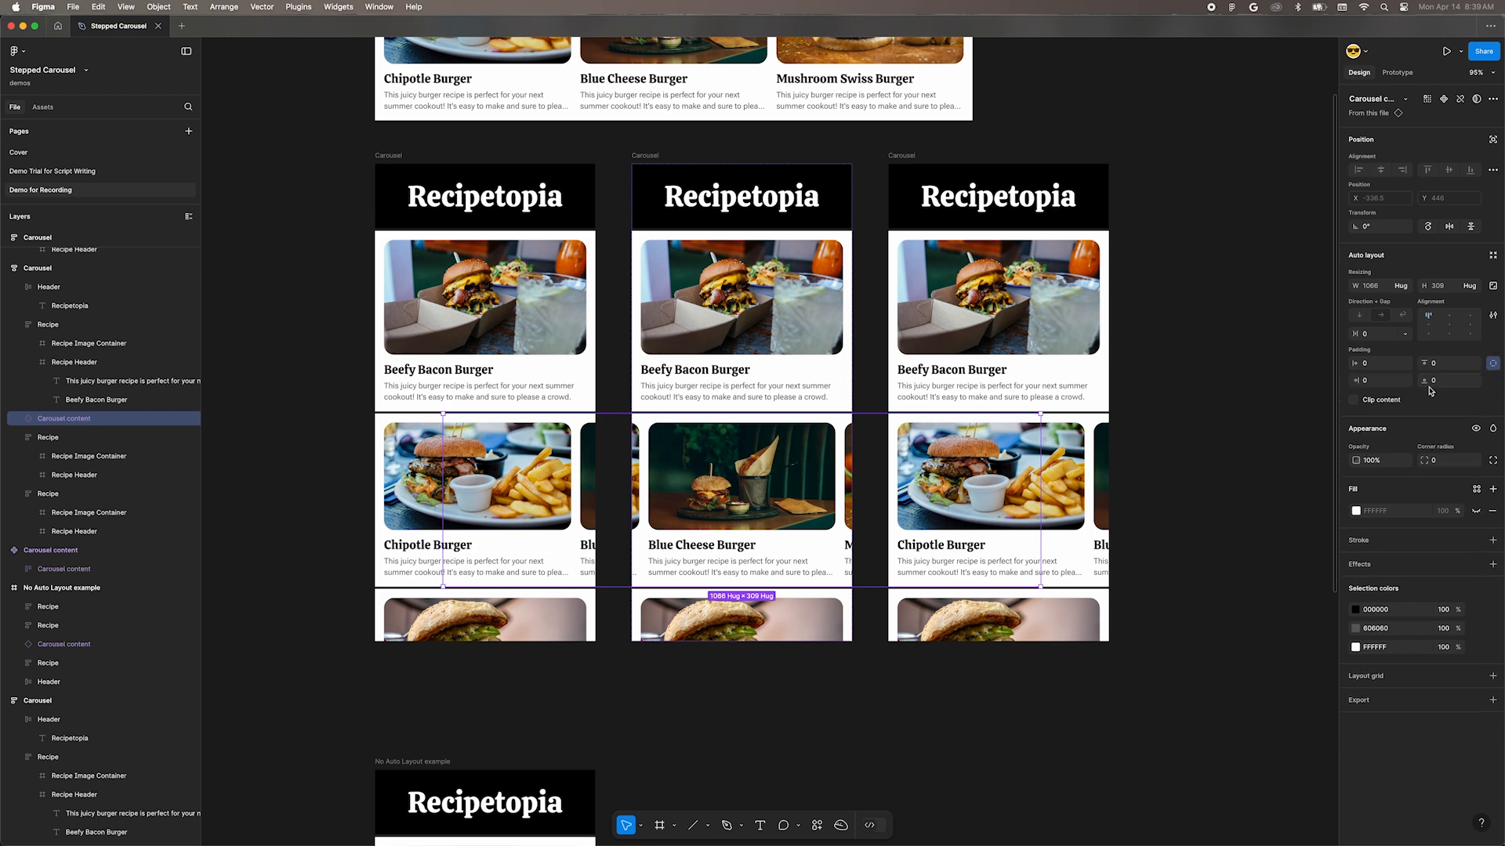
left_click(1366, 384)
type("27")
key("Return")
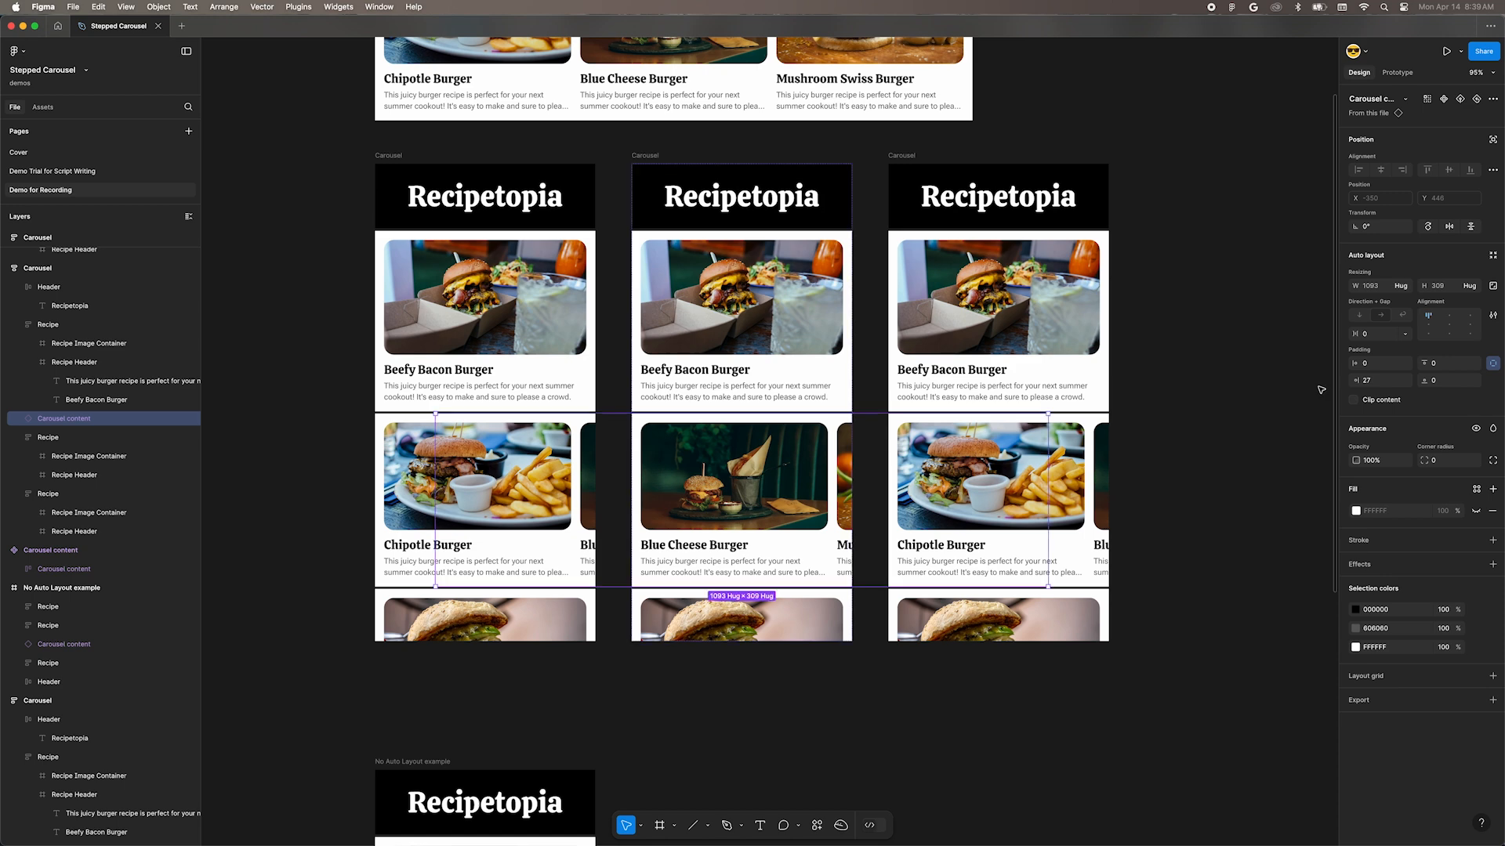
Step: Set the third Carousel frame's auto layout alignment to top right
left_click(916, 205)
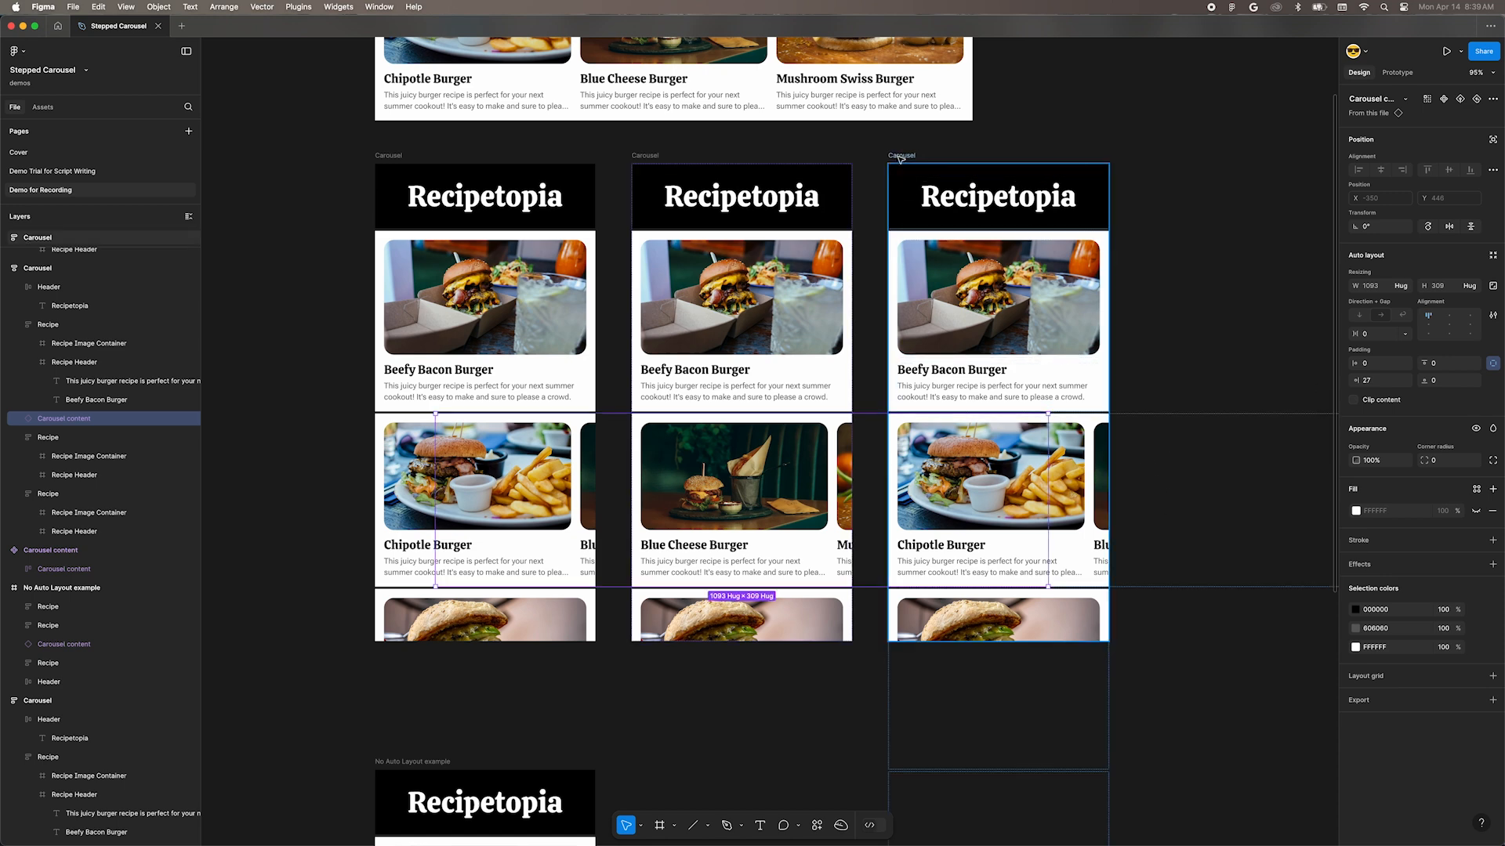
left_click(1471, 310)
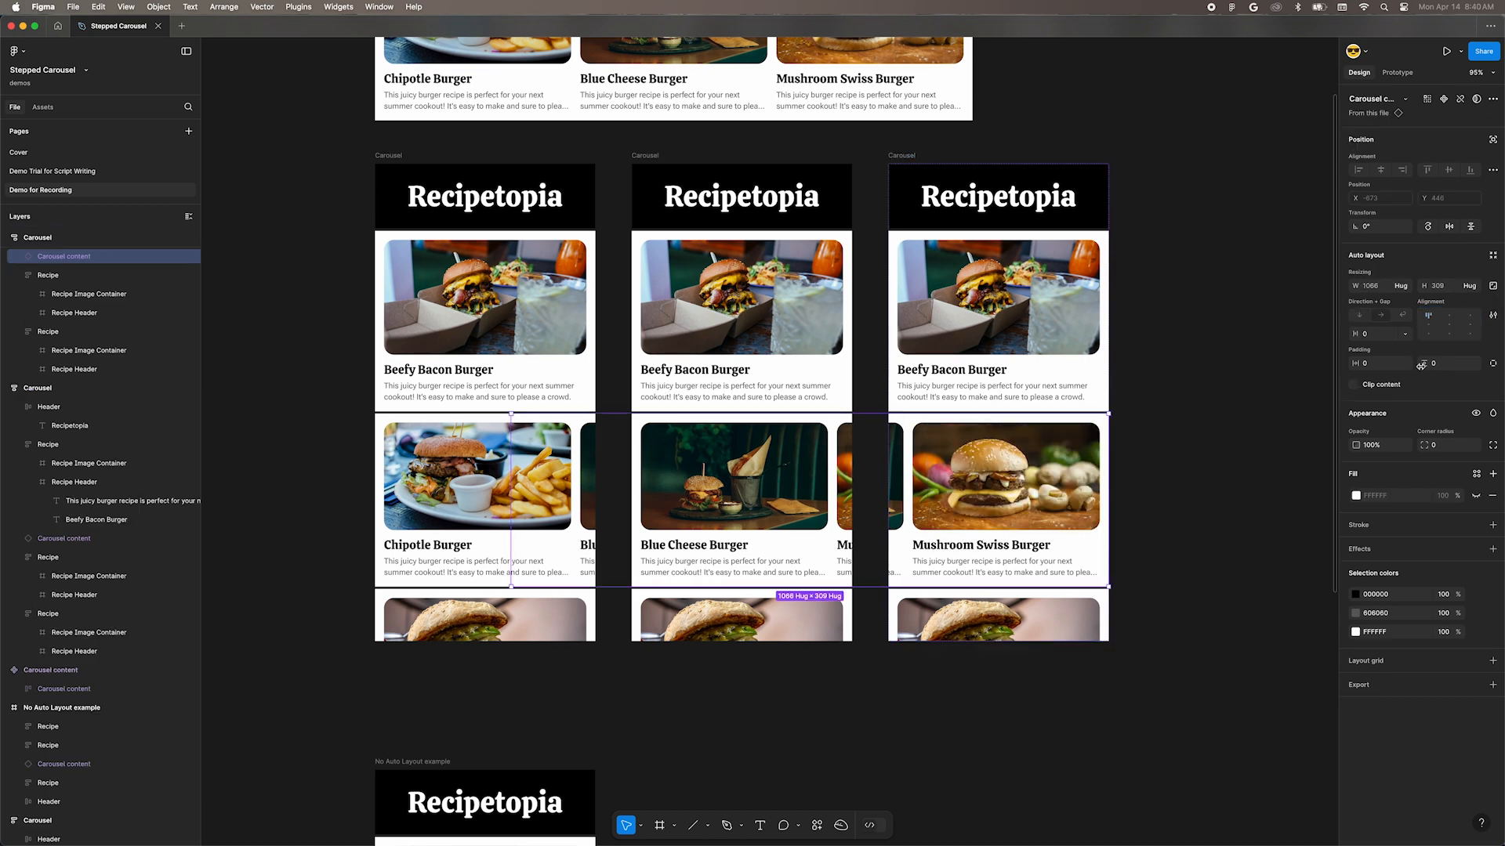
Step: Give the third frame's Carousel content instance individual padding with a right padding of 27, and make its white fill visible
left_click(1494, 364)
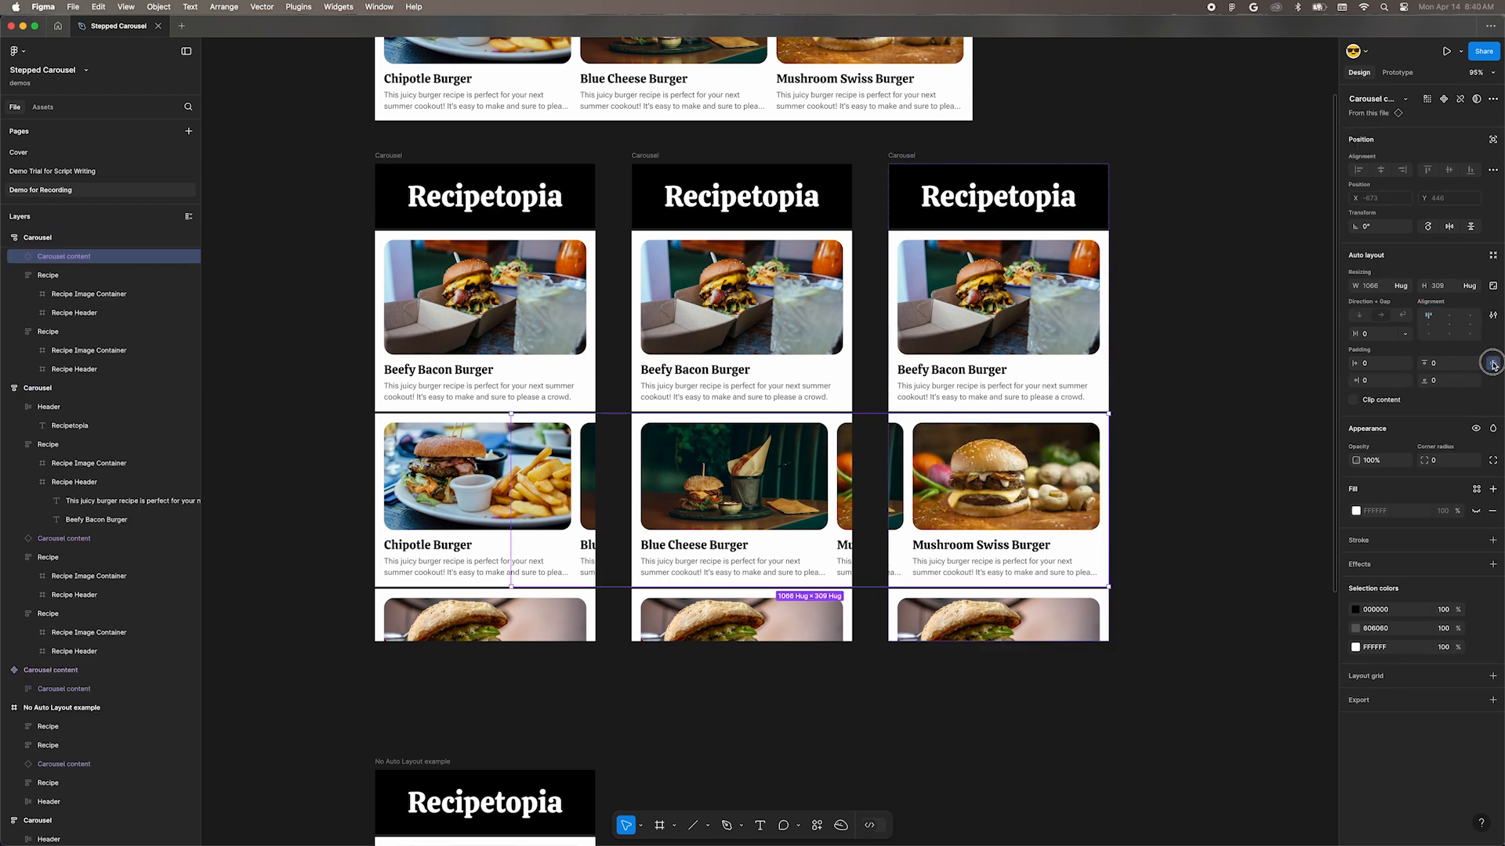
left_click(1382, 380)
type("27")
key("Return")
left_click(1478, 512)
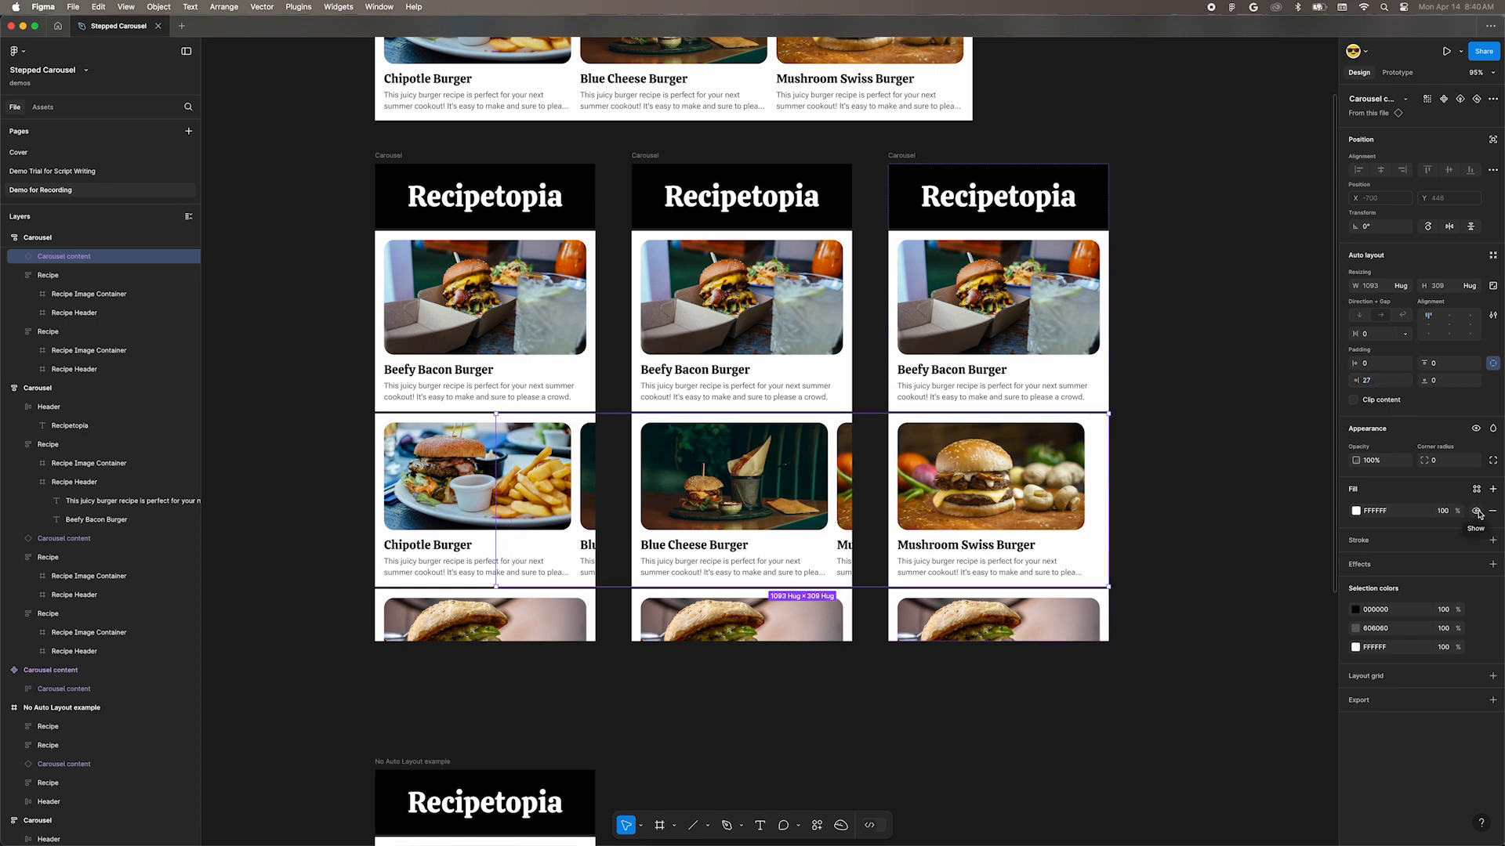
Step: Prototype the first frame's Carousel content to navigate to the middle Carousel frame on drag, with a Push animation toward the left
scroll(1166, 505, "left", 1)
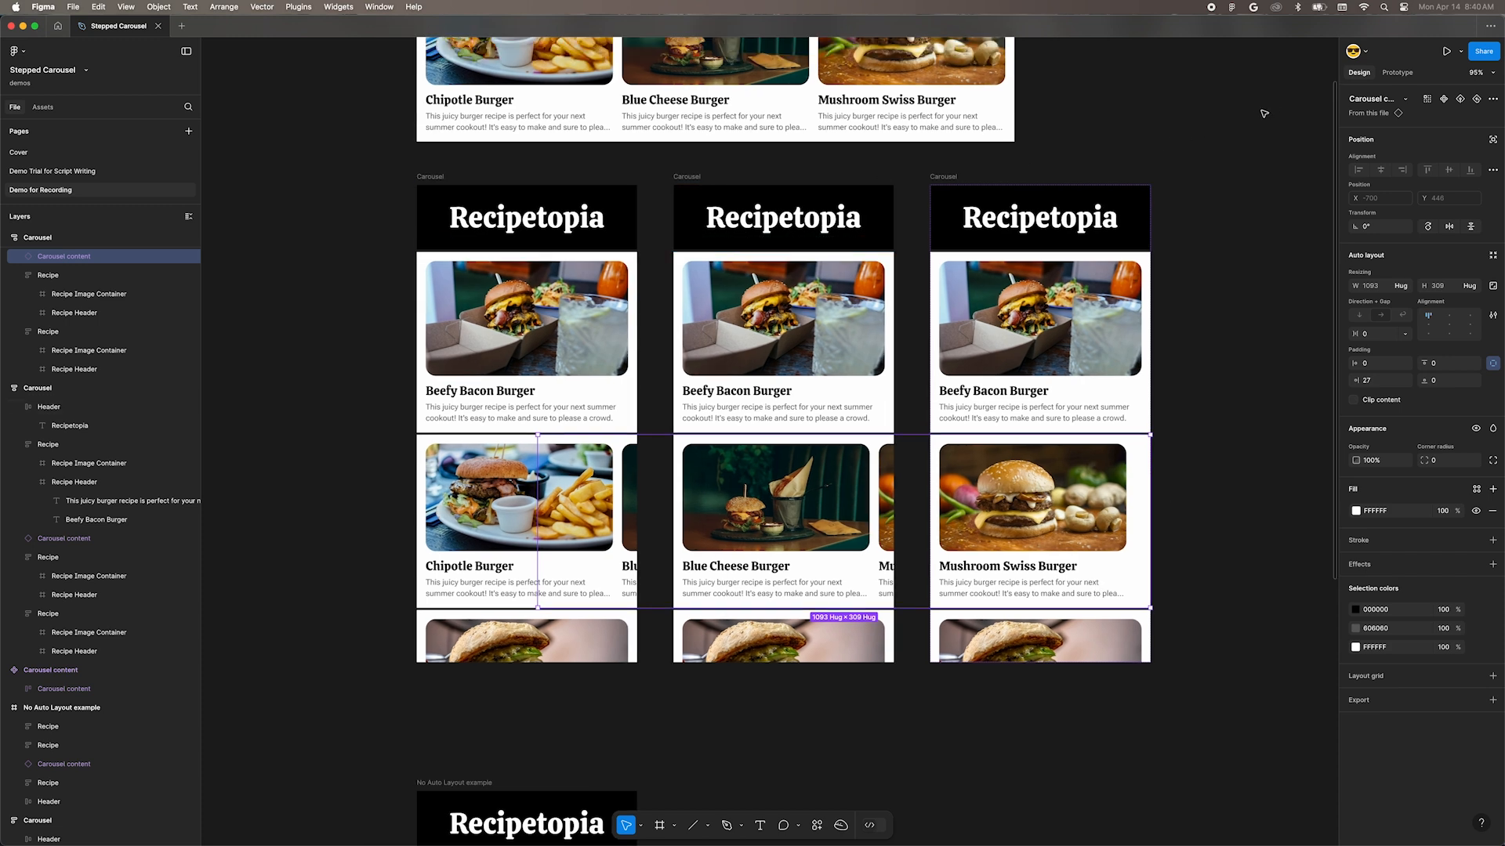
left_click(1399, 72)
left_click(591, 520)
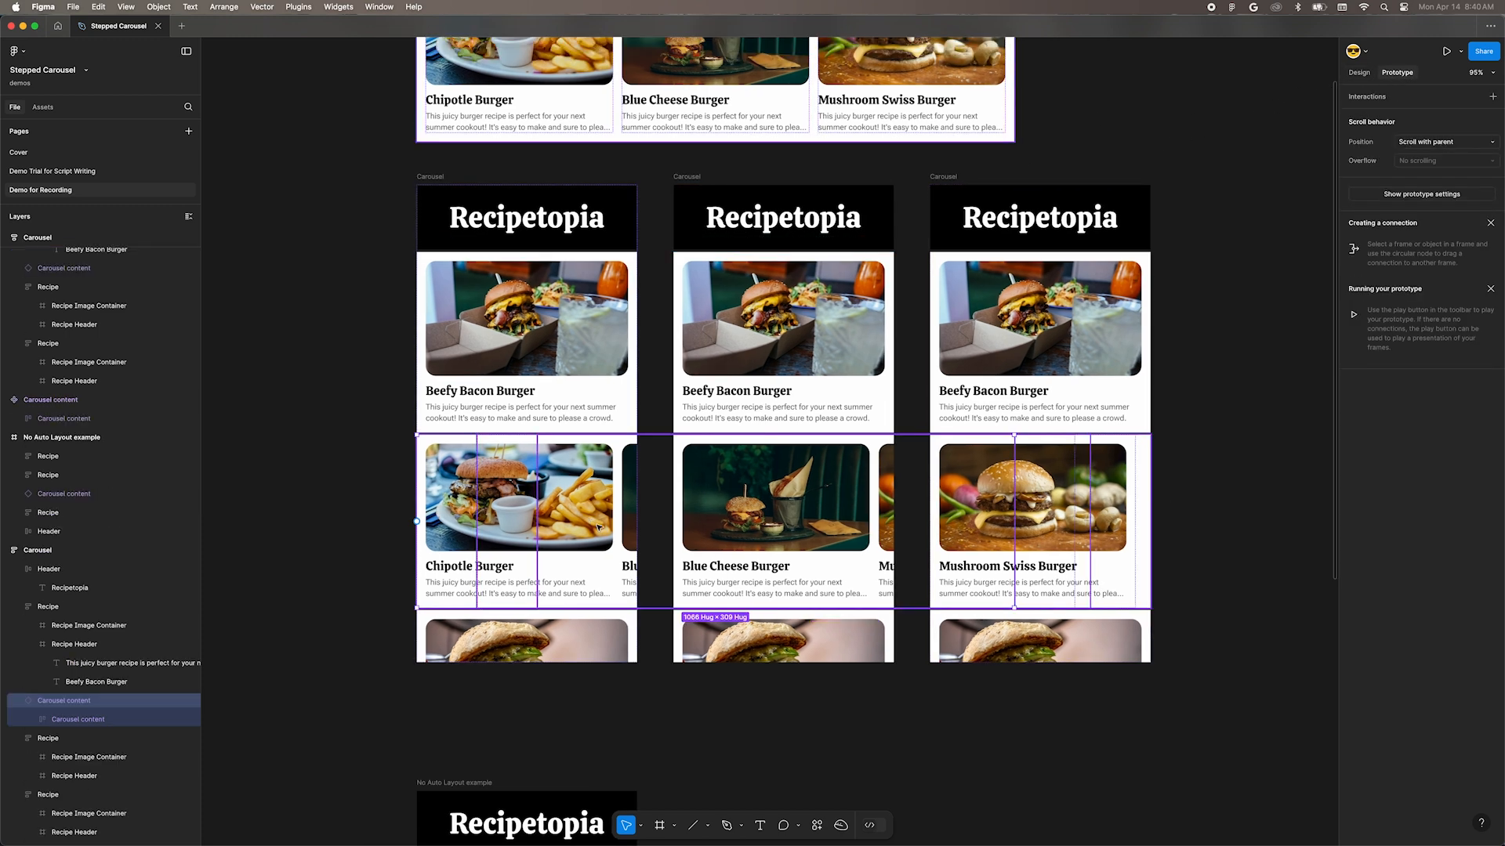
left_click_drag(418, 521, 862, 458)
left_click(889, 480)
left_click(900, 489)
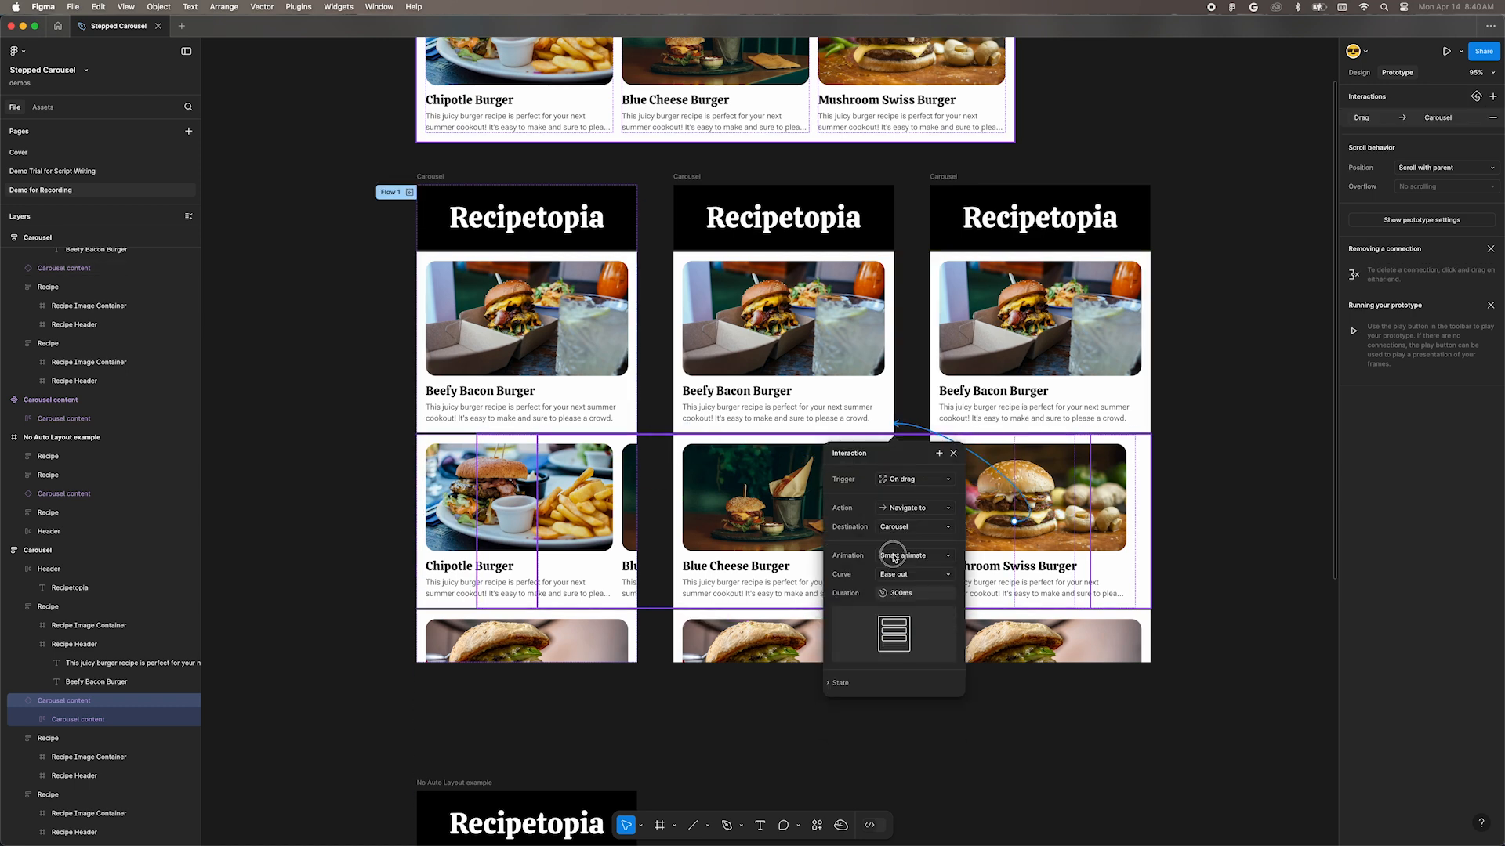
left_click(897, 554)
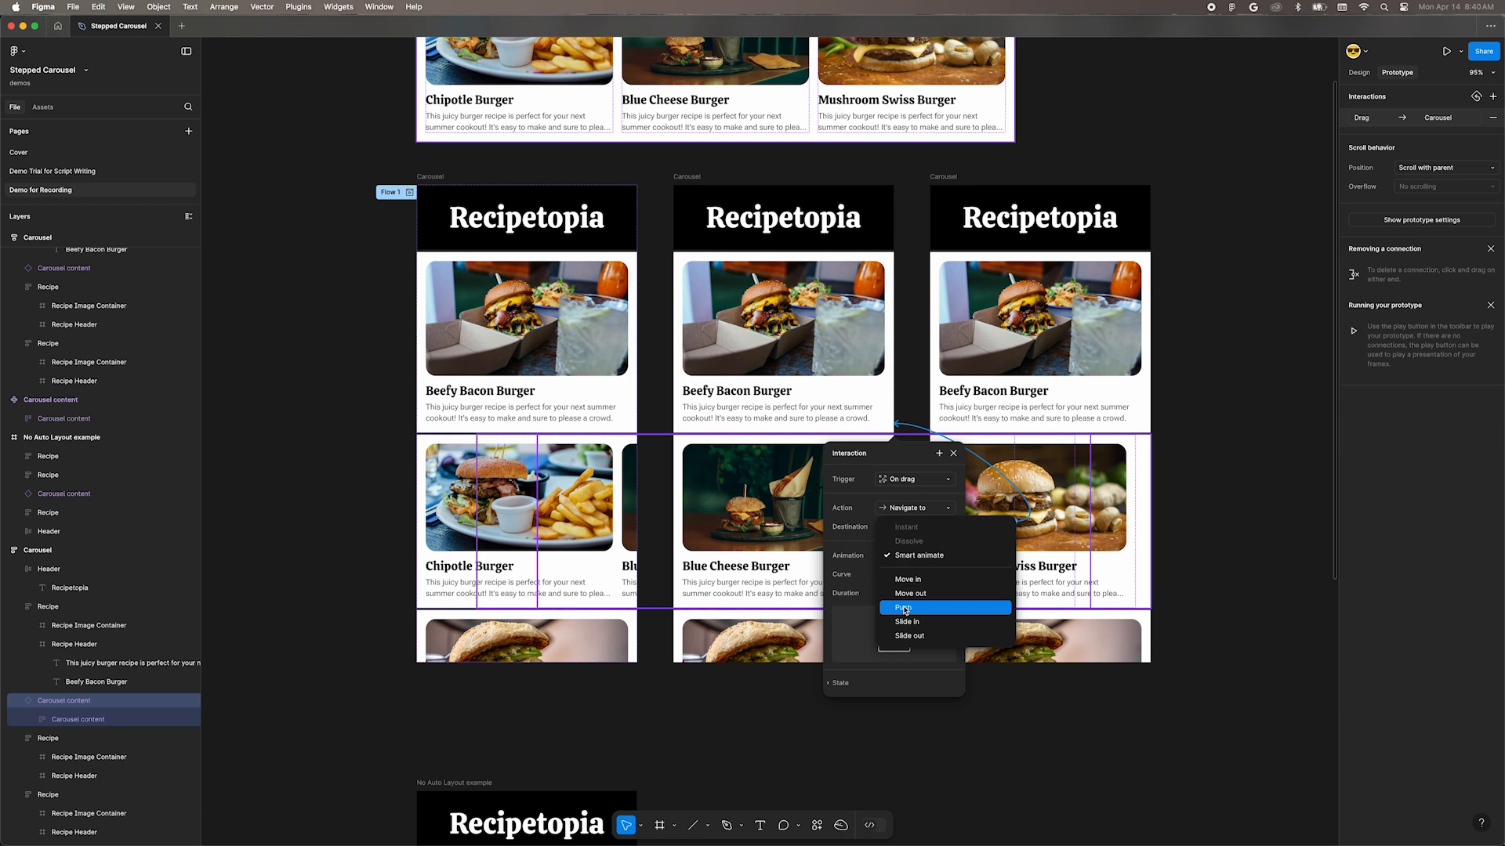
left_click(904, 609)
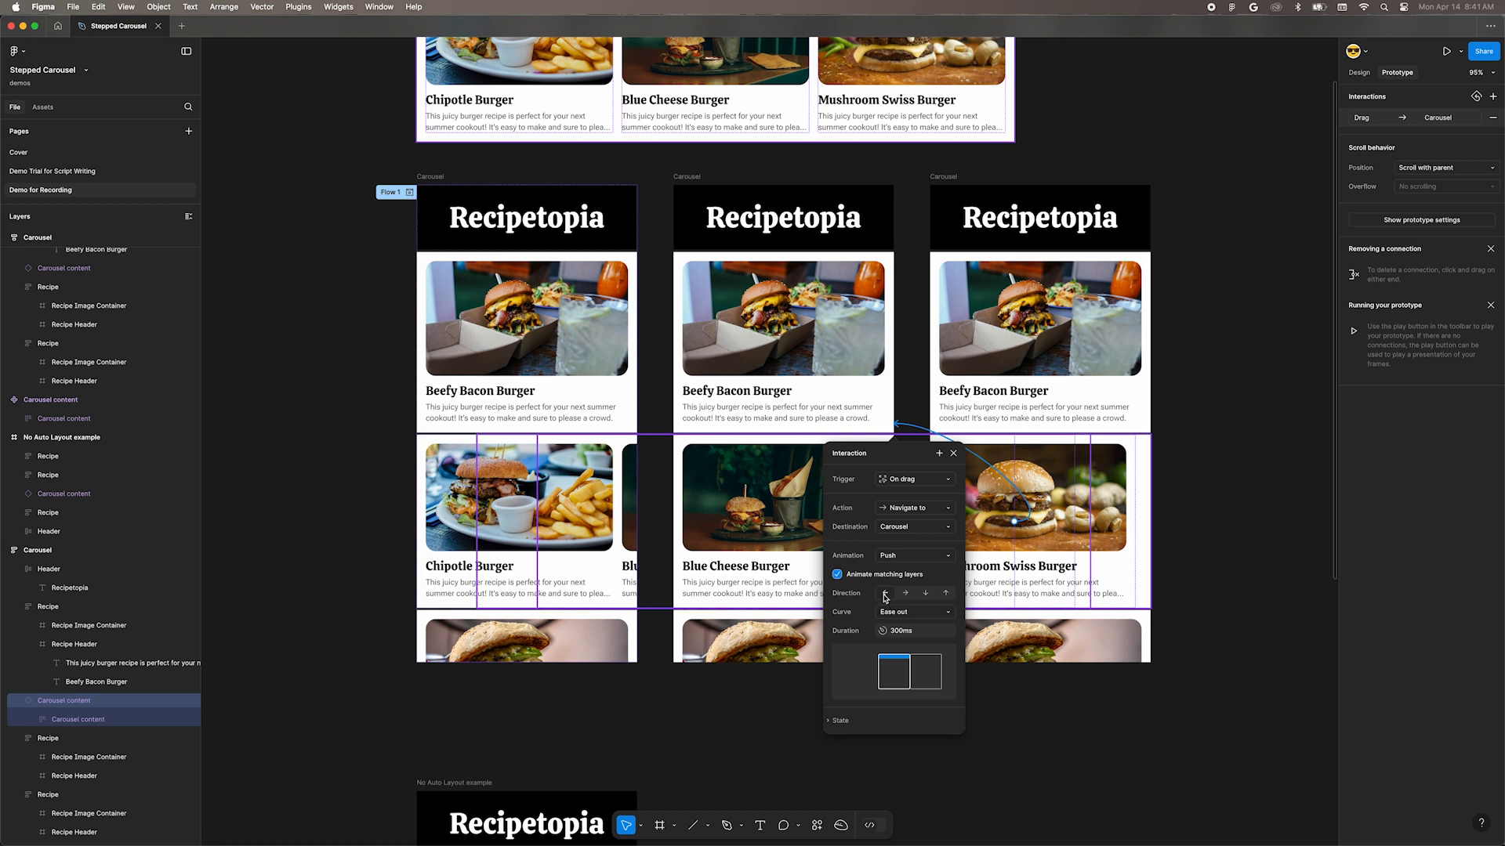
Step: Connect the middle frame's Carousel content to the third Carousel frame with an on-drag Push interaction toward the left
left_click(701, 511)
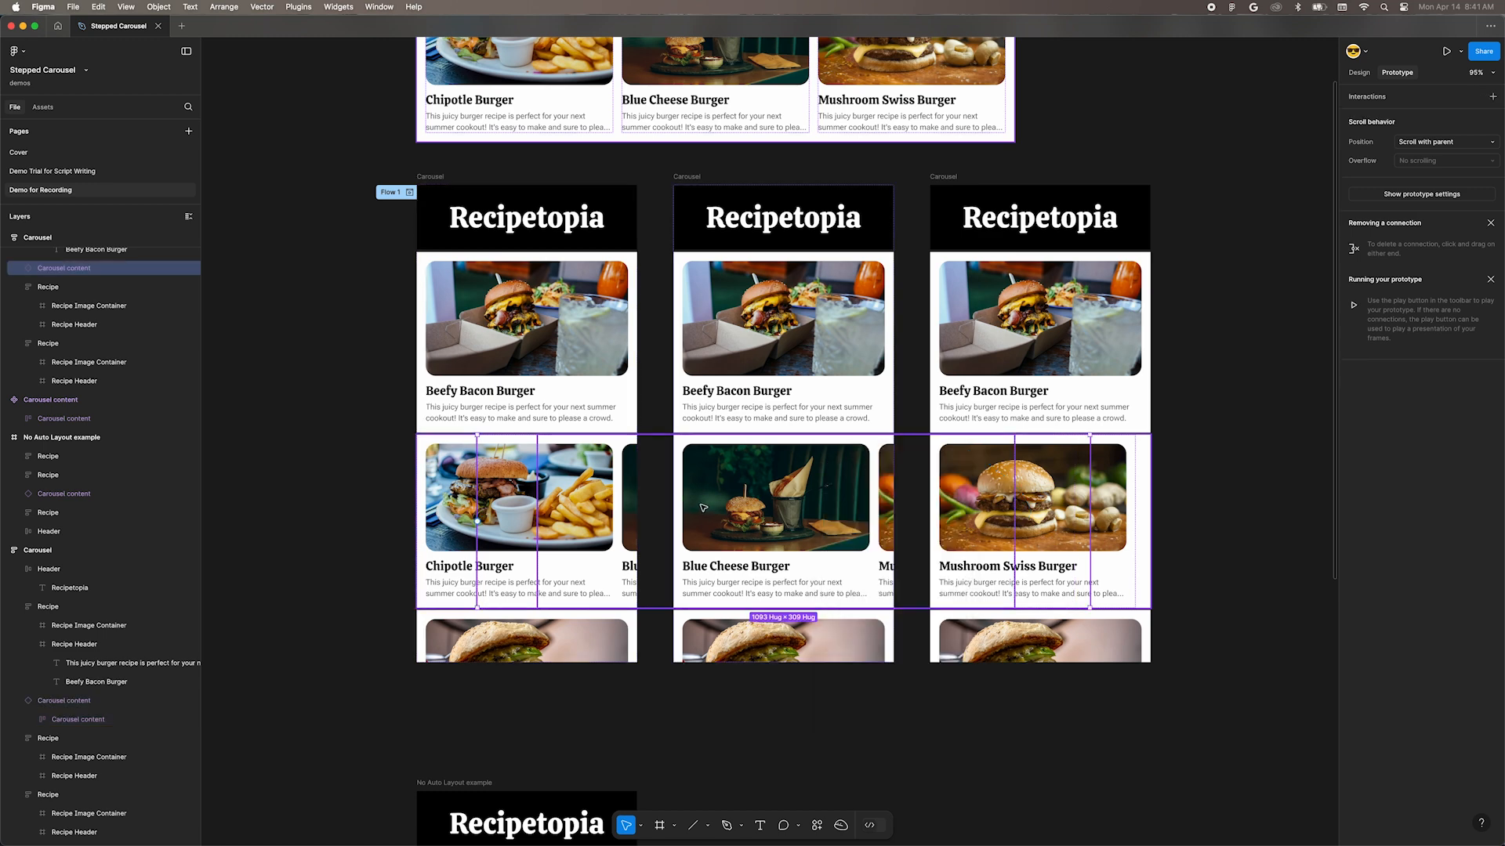
left_click_drag(478, 520, 1165, 495)
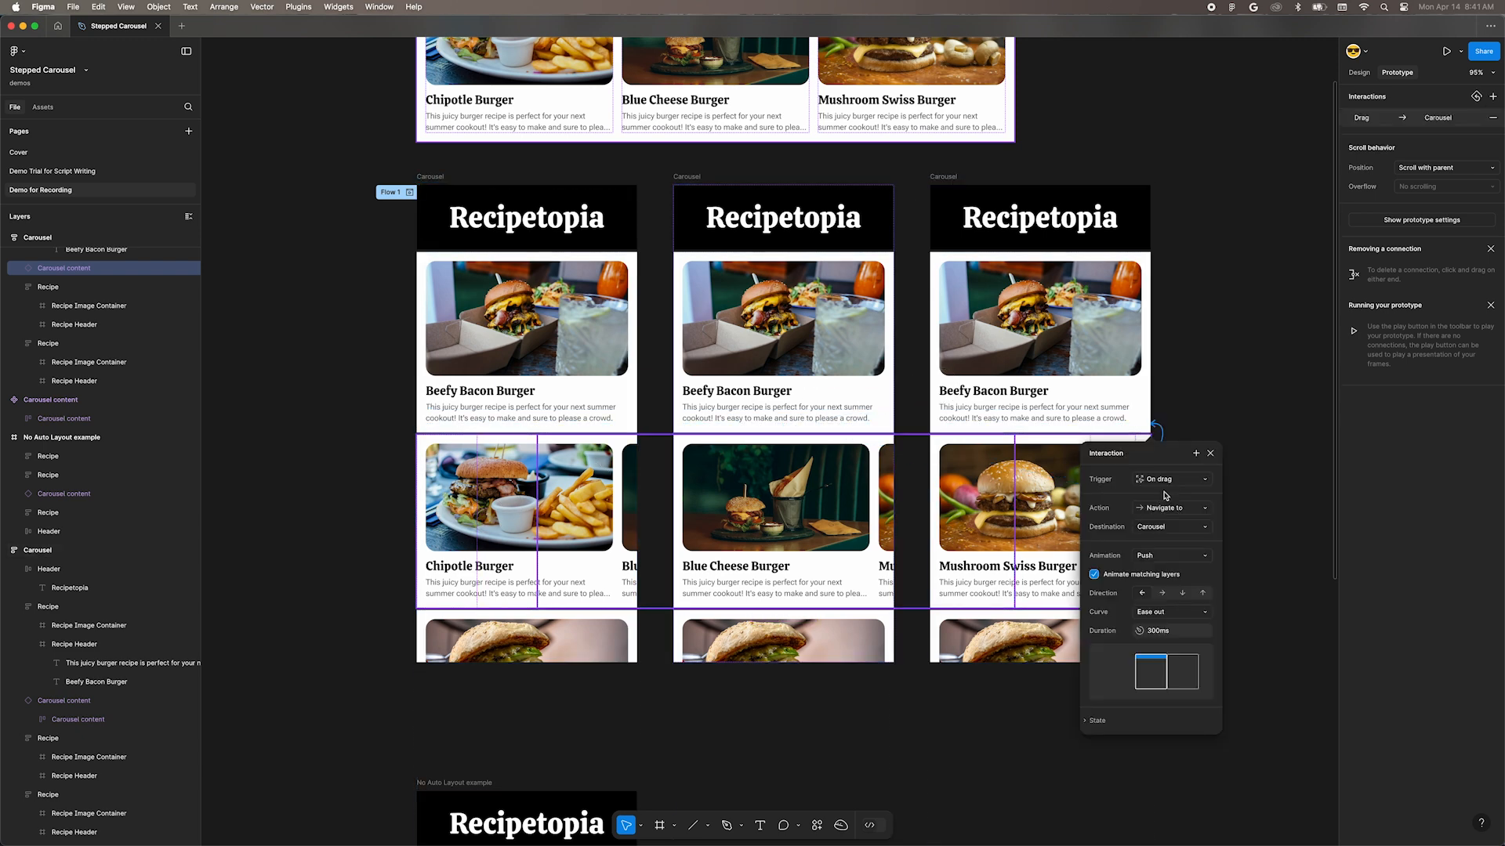
Step: Connect the third frame's Carousel content back to the middle Carousel frame on drag, with the Push direction set to right
left_click(1134, 522)
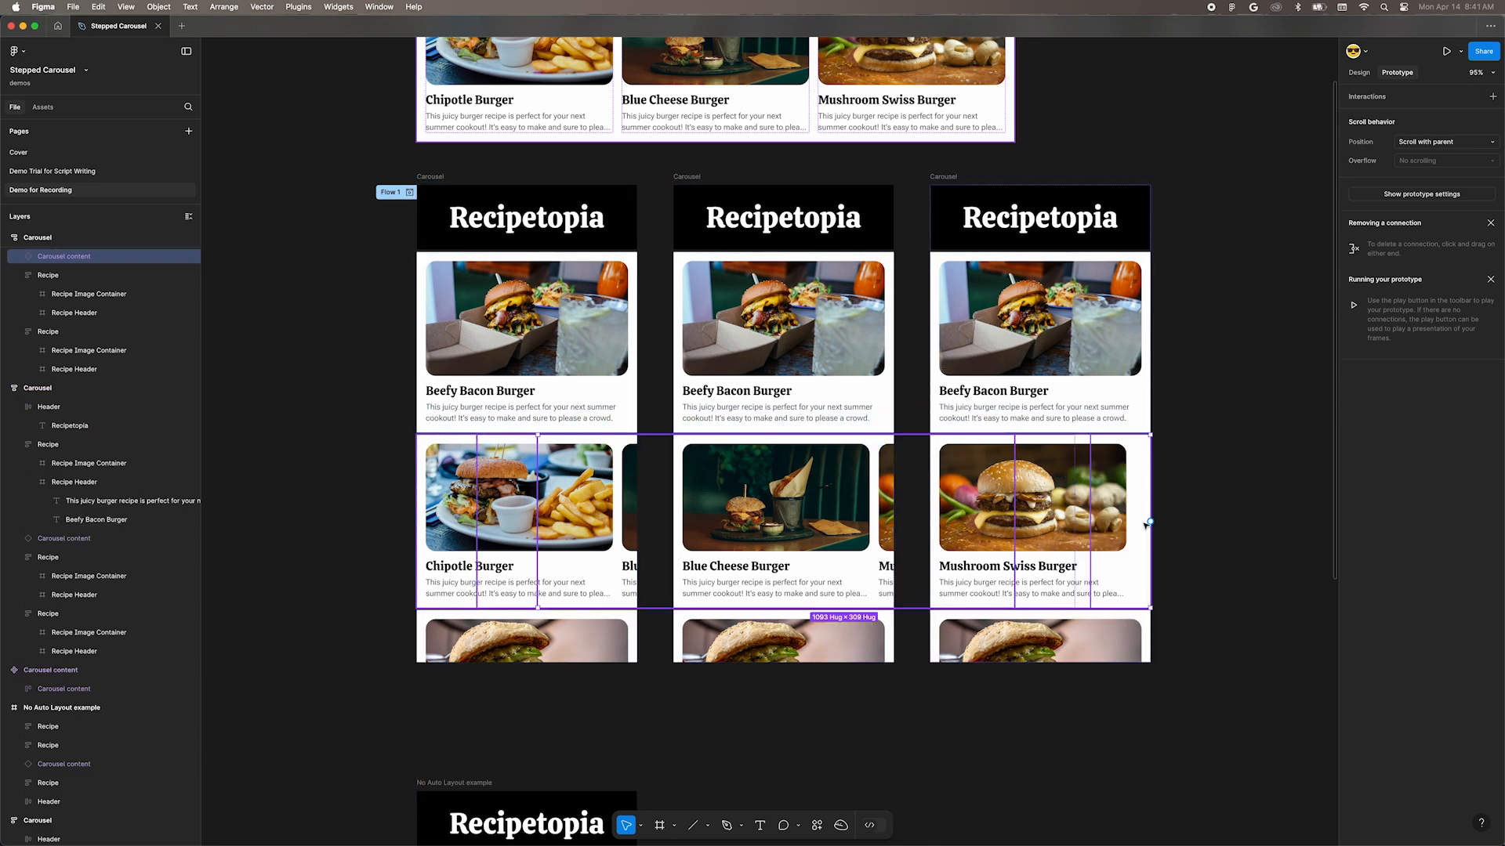
left_click_drag(1148, 523, 881, 398)
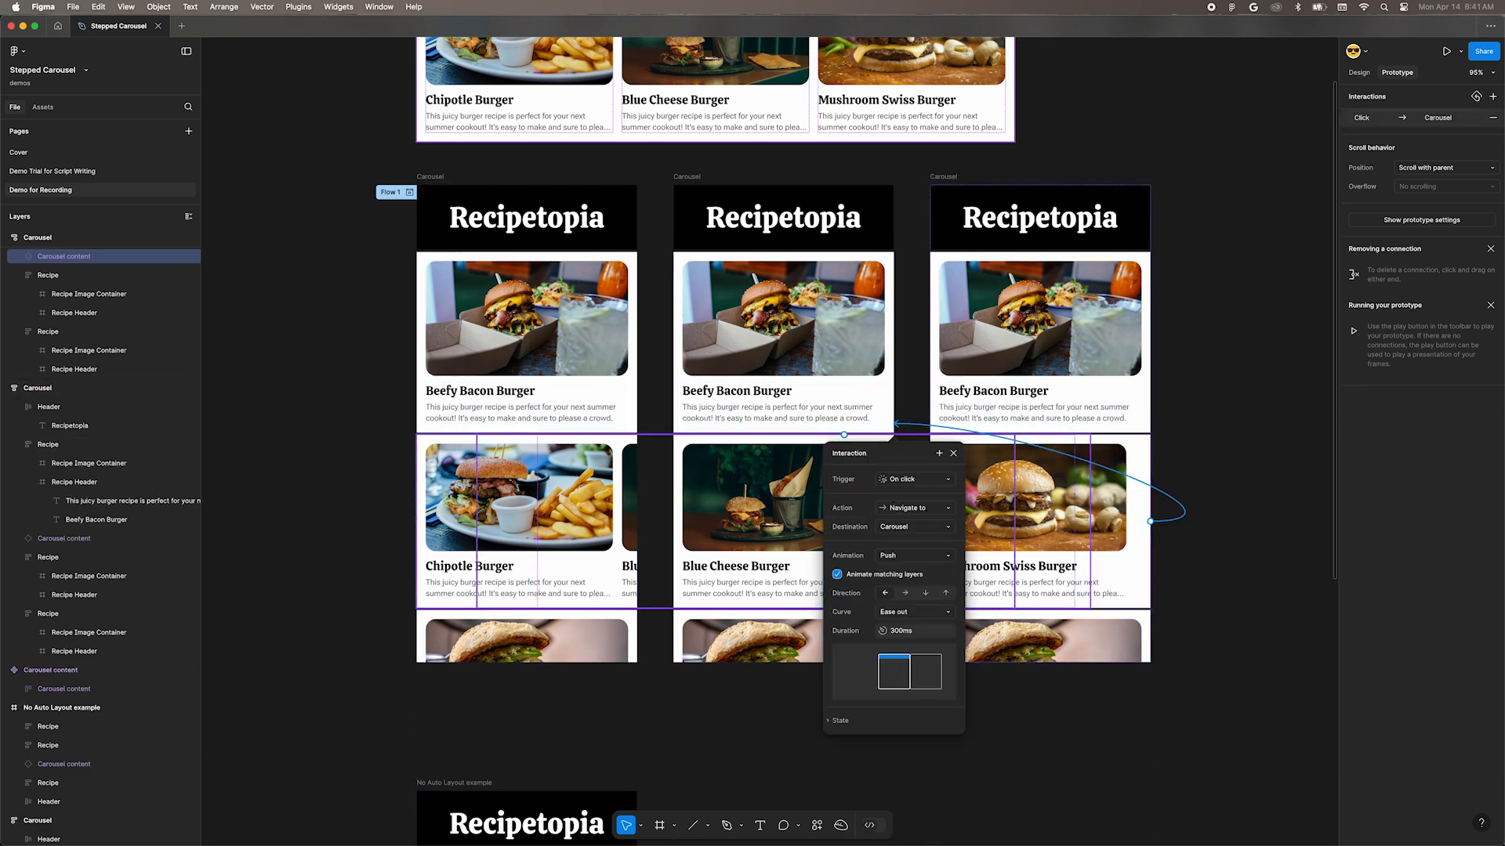
left_click(901, 482)
left_click(901, 496)
left_click(905, 593)
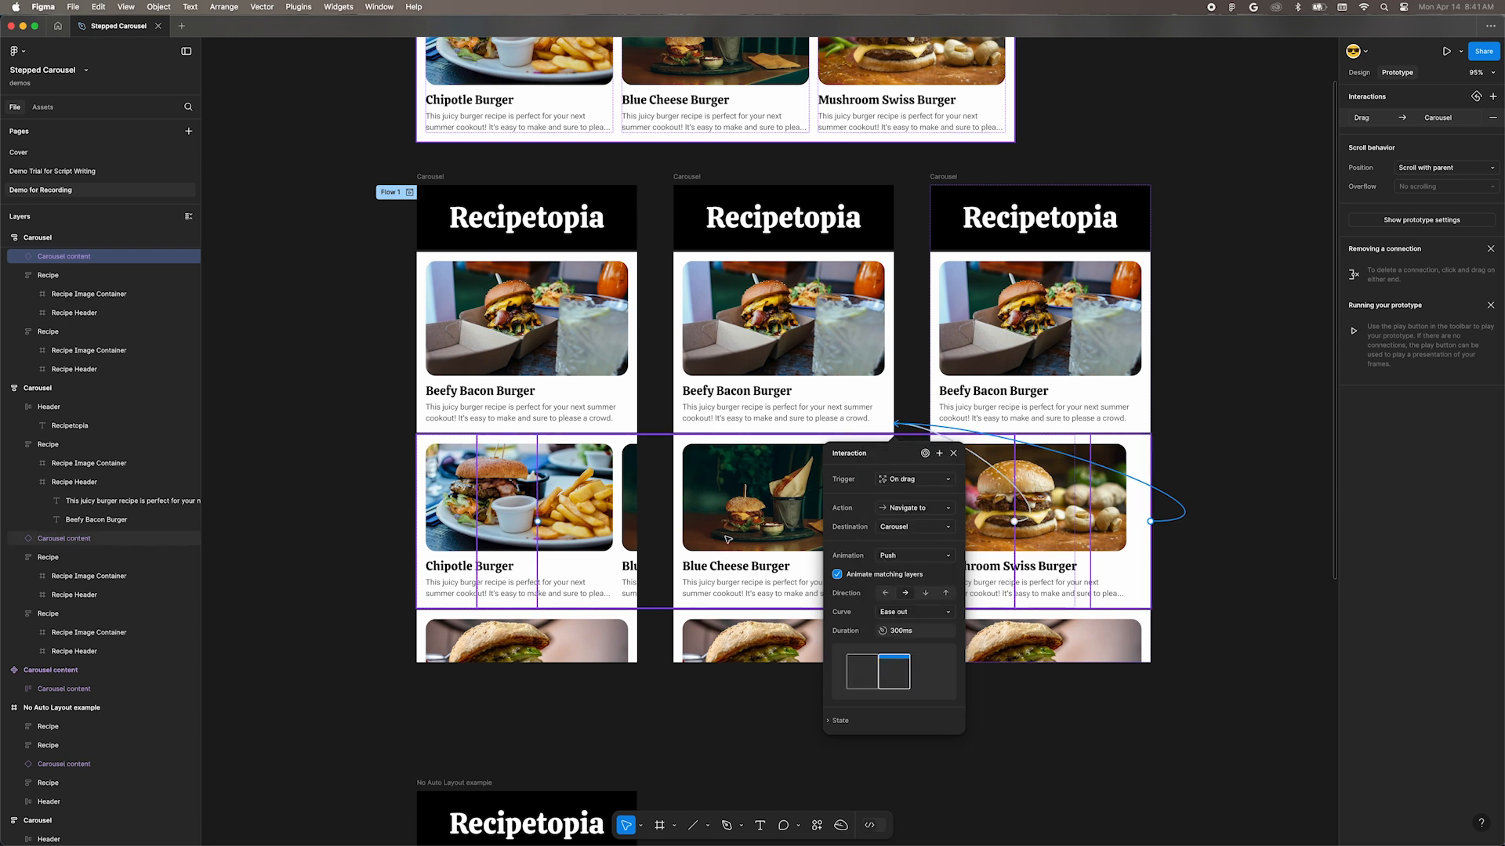
Step: Connect the middle frame's Carousel content back to the first Carousel frame with an on-drag Push interaction toward the right
left_click(752, 513)
left_click_drag(1091, 523, 627, 396)
left_click(679, 480)
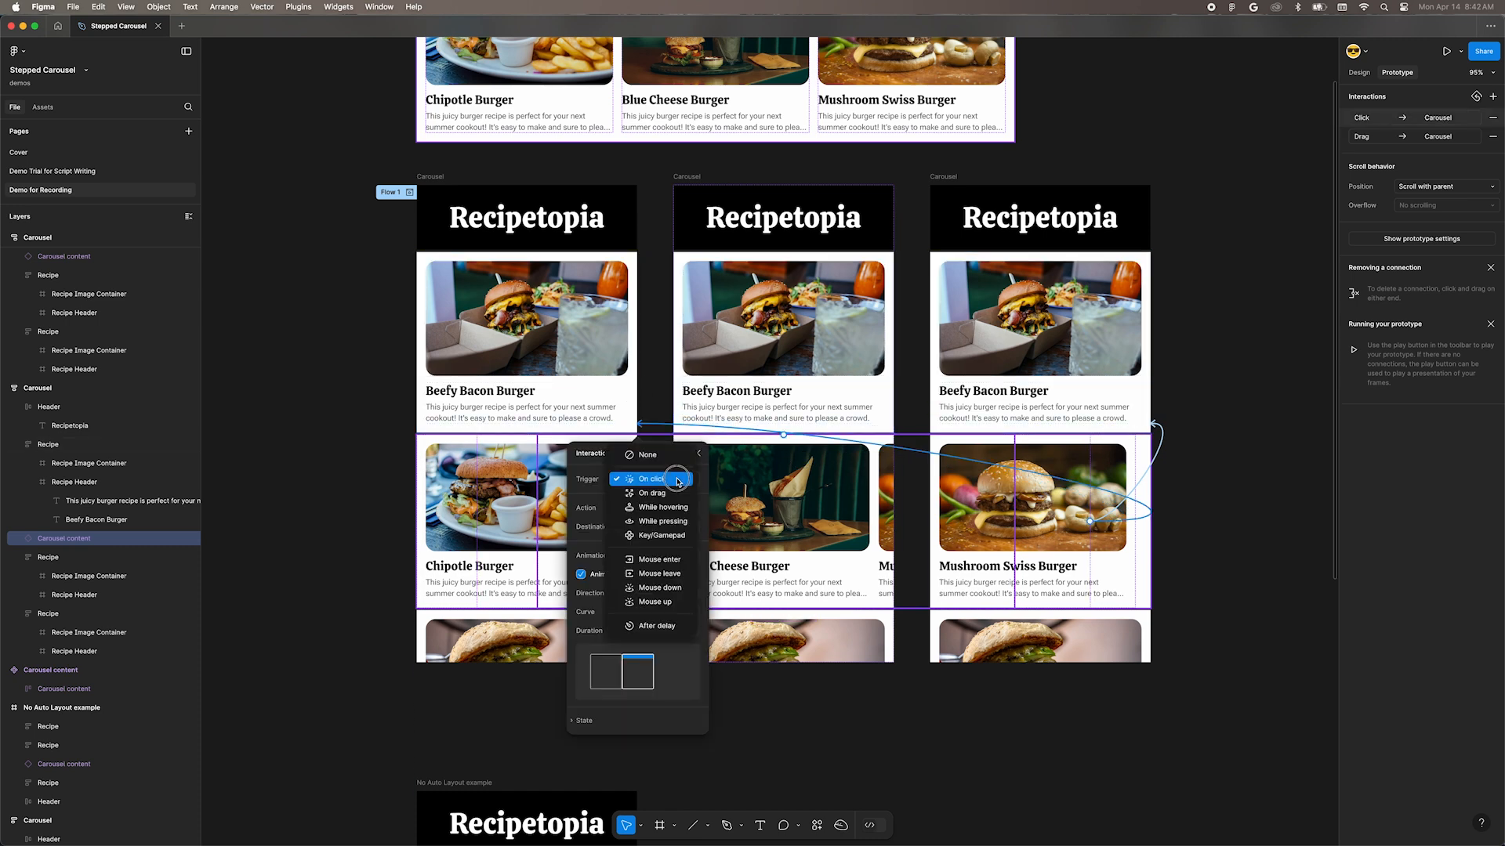
left_click(673, 496)
left_click(371, 266)
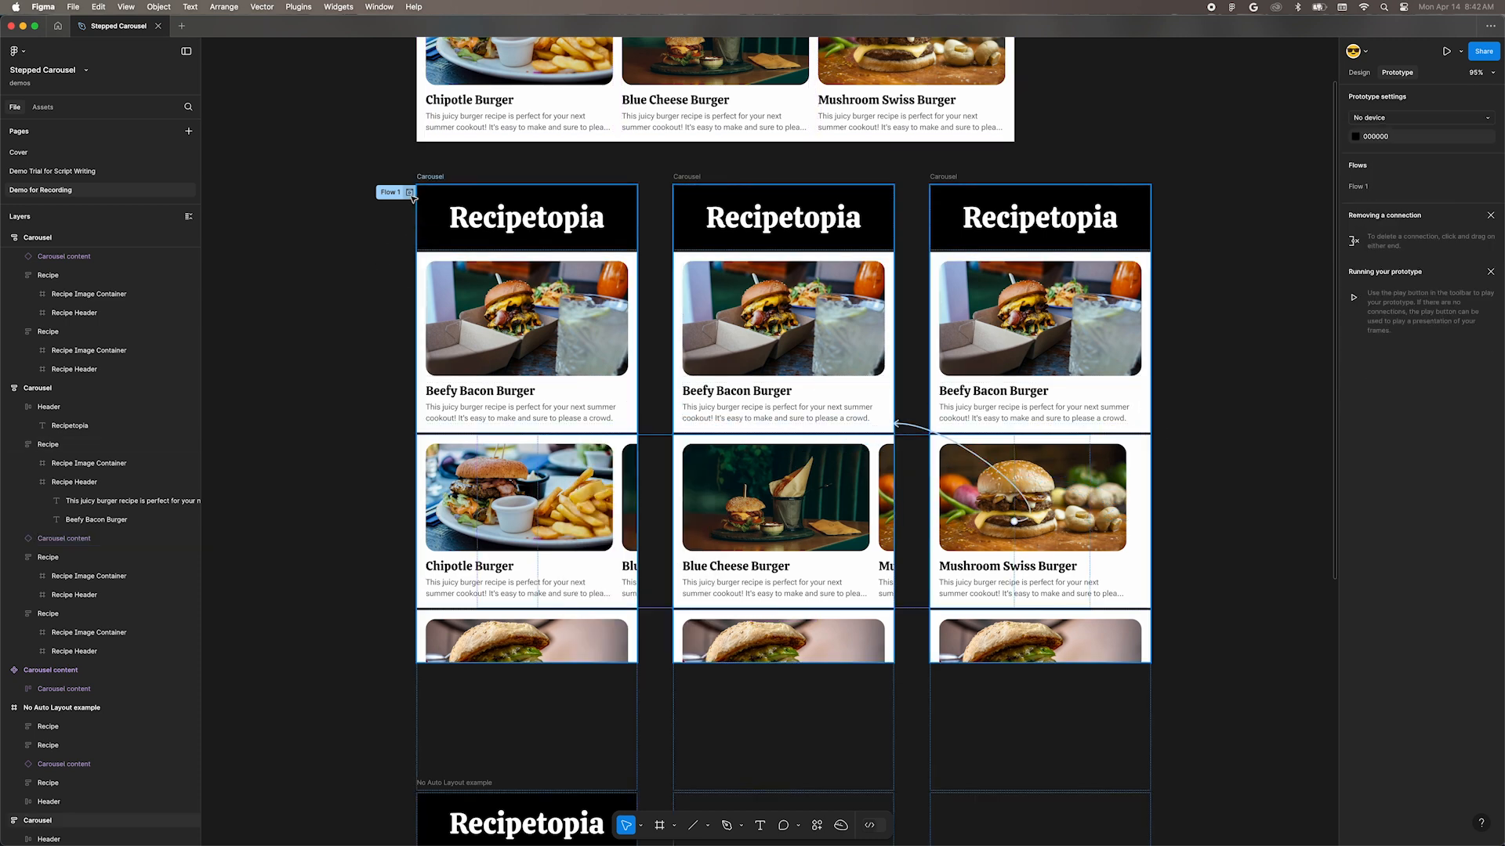
Step: Preview Flow 1 from the first Carousel frame, testing the vertical page scroll and swiping the burger carousel
left_click(410, 193)
scroll(376, 372, "down", 2)
scroll(376, 371, "up", 3)
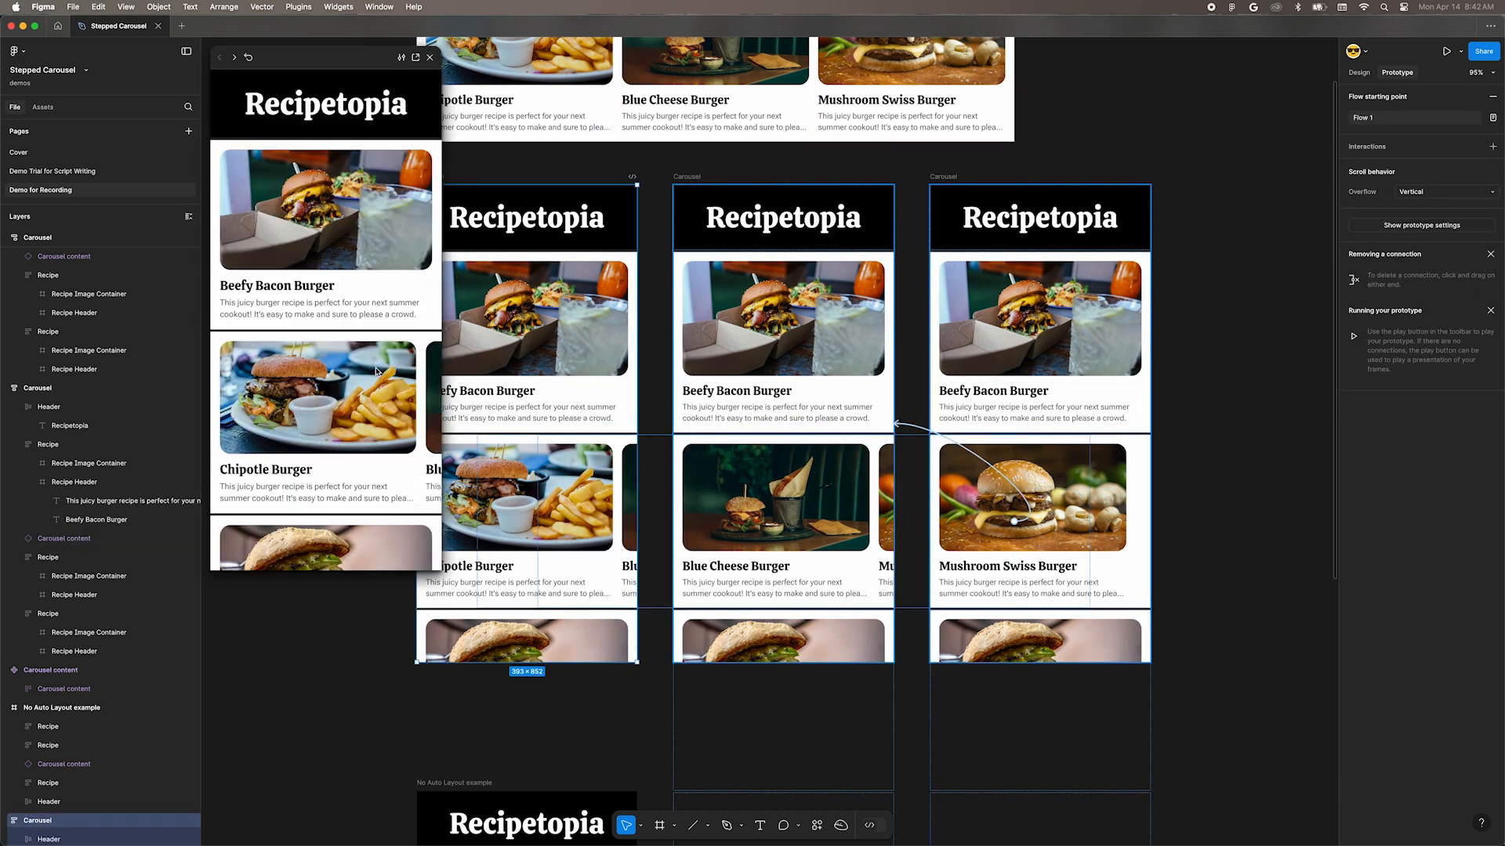
left_click_drag(375, 383, 333, 417)
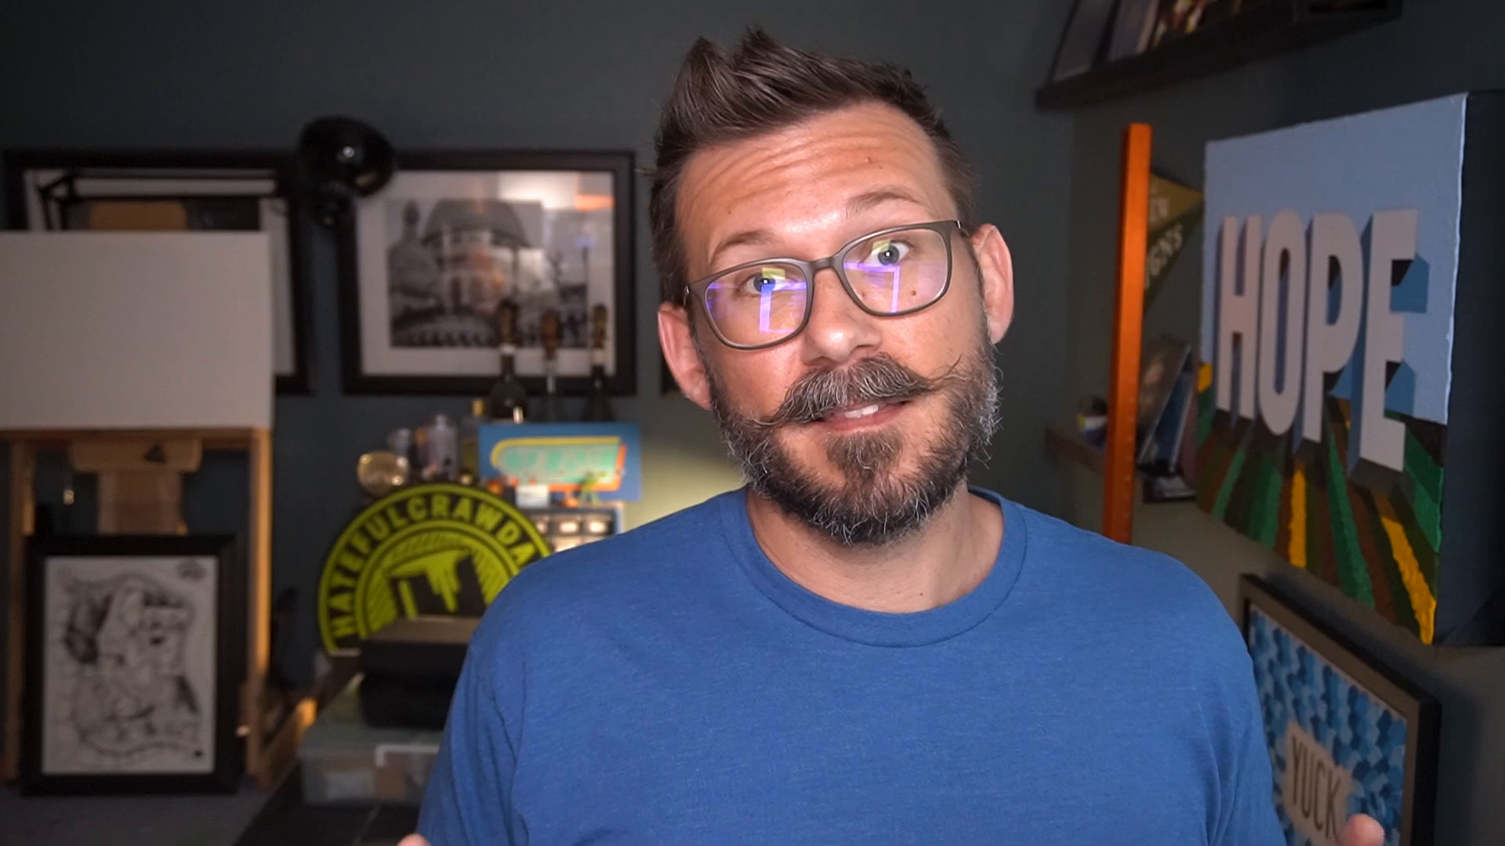